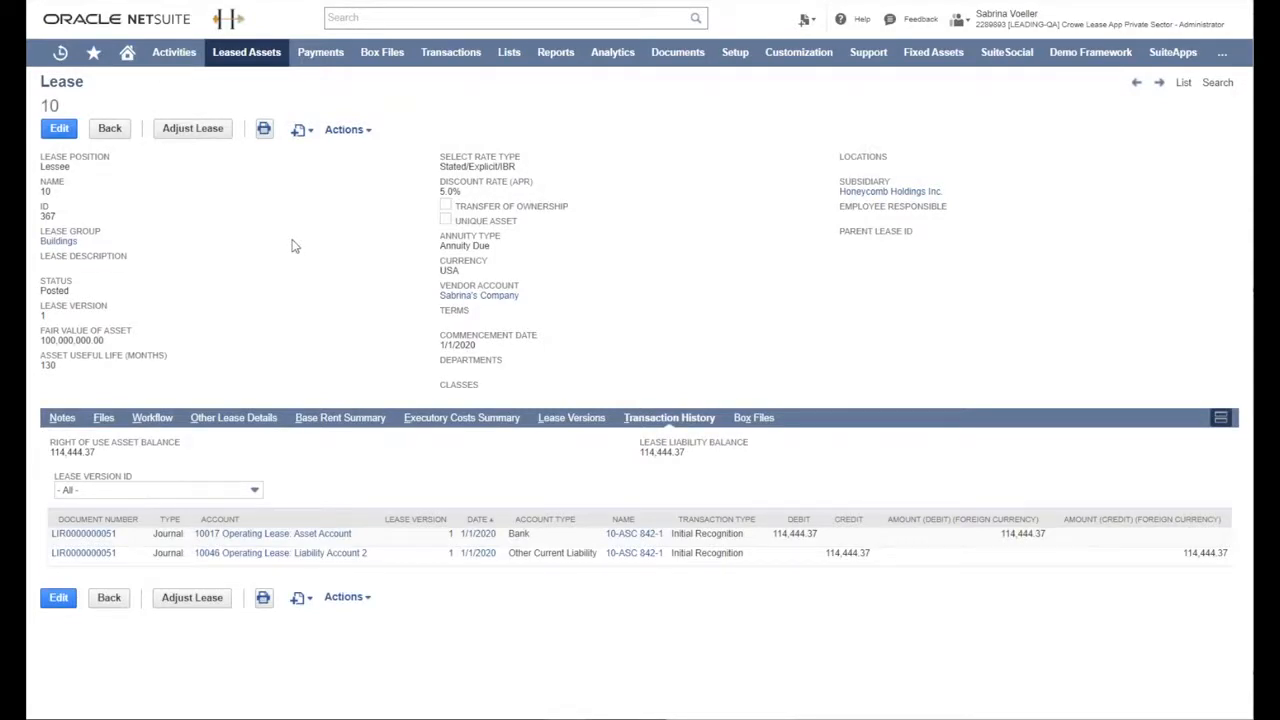
- Open the lease batch job form and select the posting actions for interest expense accrual, depreciation accrual and lease payment
{"action": "mouse_move", "coordinate": [246, 52]}
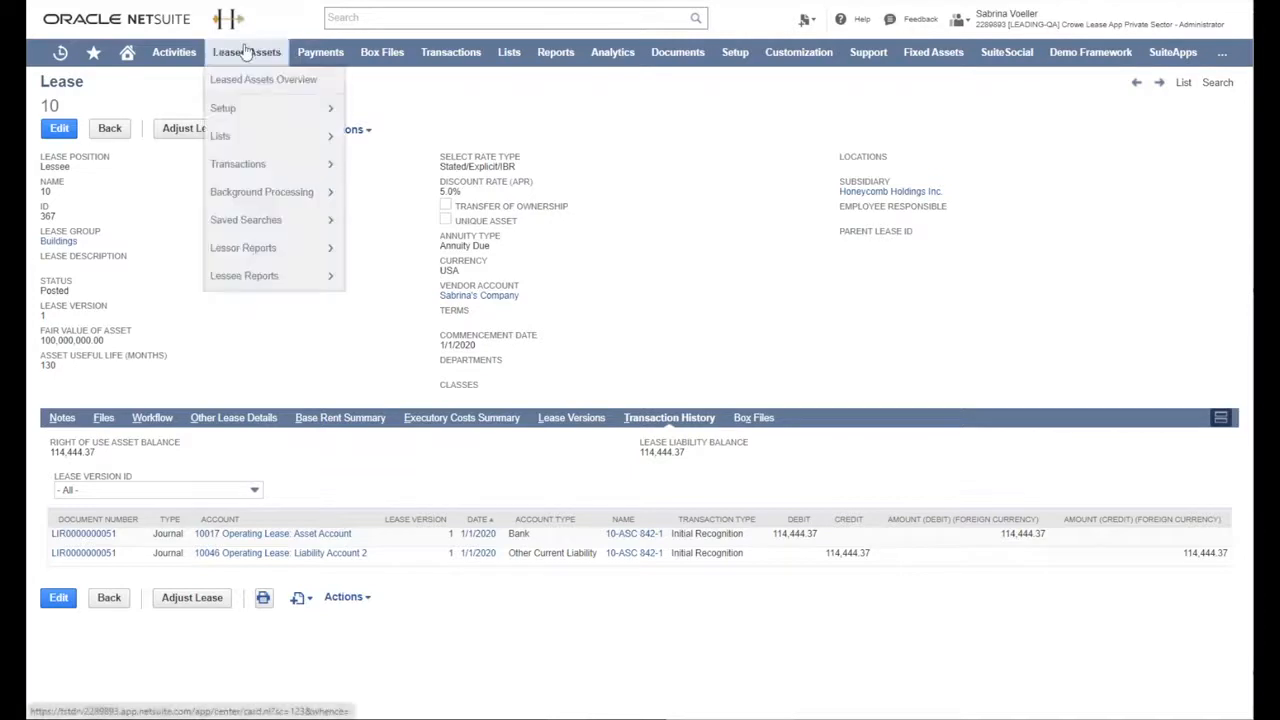
{"action": "mouse_move", "coordinate": [274, 199]}
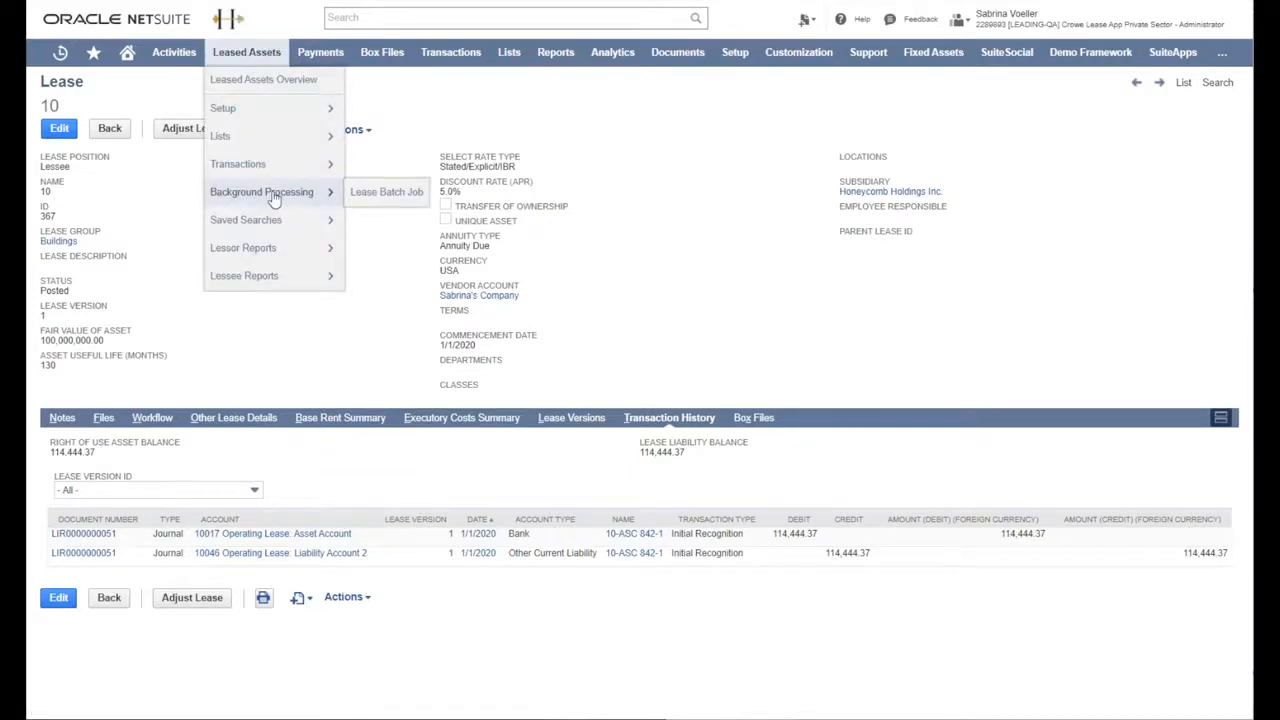
{"action": "left_click", "coordinate": [366, 200]}
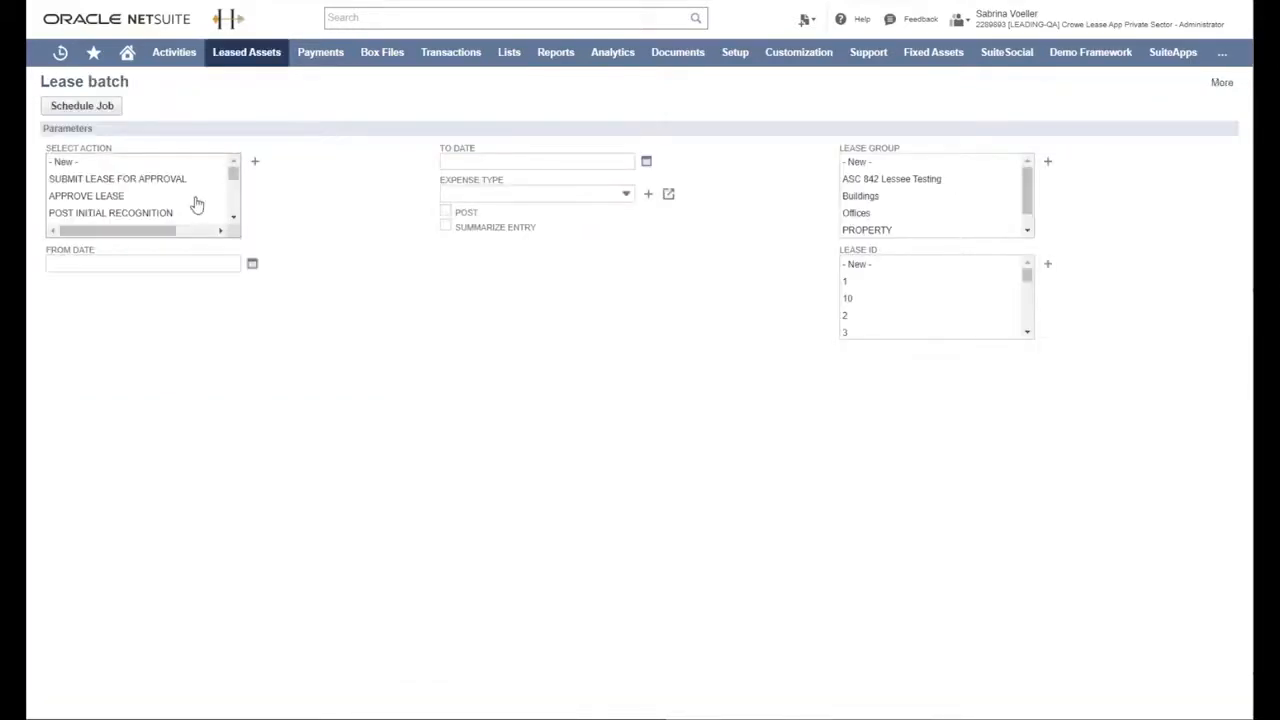
{"action": "scroll", "coordinate": [197, 204], "scroll_direction": "down", "scroll_amount": 1}
{"action": "left_click", "coordinate": [193, 180]}
{"action": "left_click", "coordinate": [189, 214], "text": "shift"}
- Fill in the batch's from and to dates, enable posting, and choose lease 10 as the lease to process
{"action": "left_click", "coordinate": [186, 264]}
{"action": "left_click", "coordinate": [90, 355]}
{"action": "left_click", "coordinate": [462, 168]}
{"action": "left_click", "coordinate": [471, 200]}
{"action": "left_click", "coordinate": [445, 212]}
{"action": "left_click", "coordinate": [870, 300]}
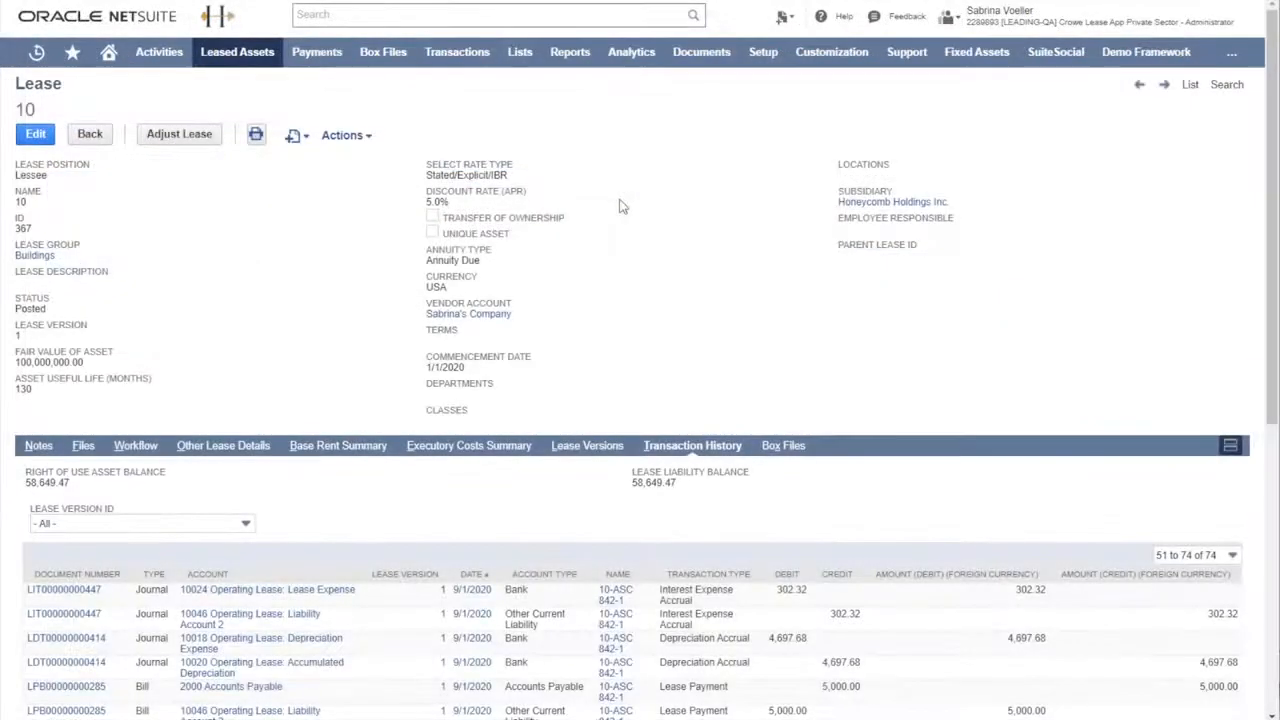
- Review the posted interest, depreciation and payment entries in the transaction history of lease 10
{"action": "scroll", "coordinate": [785, 377], "scroll_direction": "down", "scroll_amount": 1}
{"action": "scroll", "coordinate": [785, 377], "scroll_direction": "down", "scroll_amount": 5}
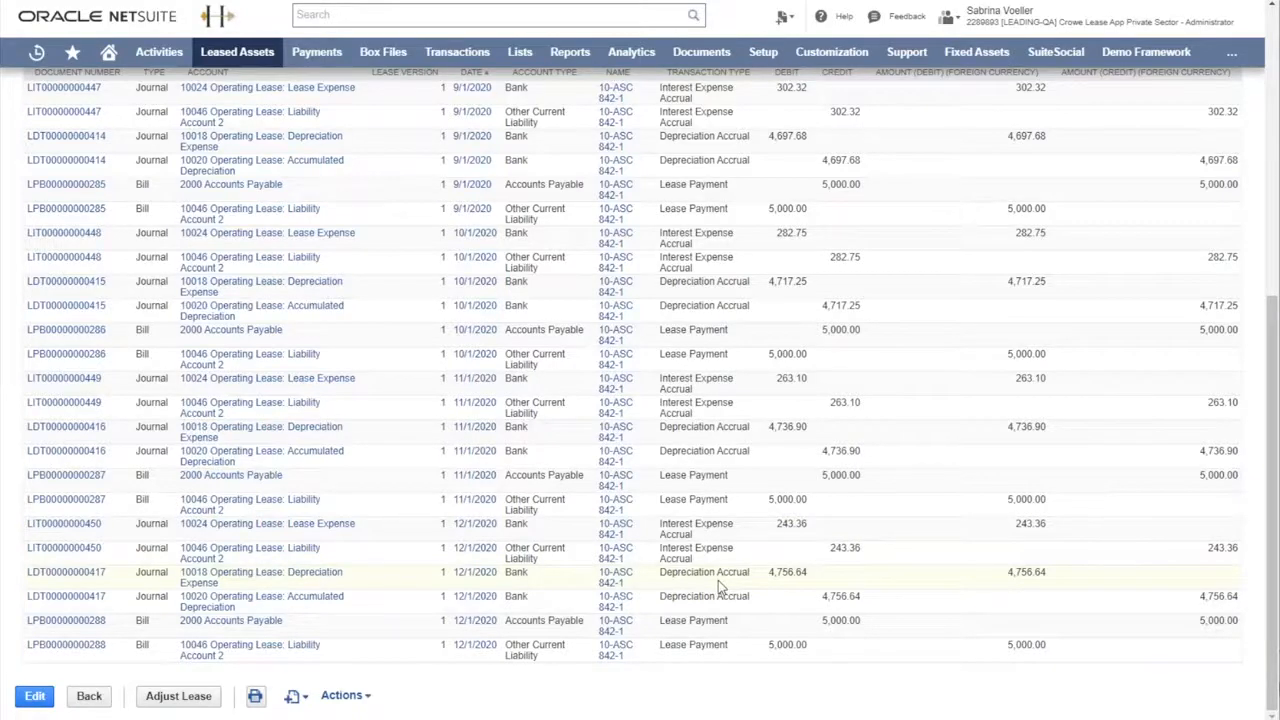
{"action": "scroll", "coordinate": [718, 580], "scroll_direction": "up", "scroll_amount": 5}
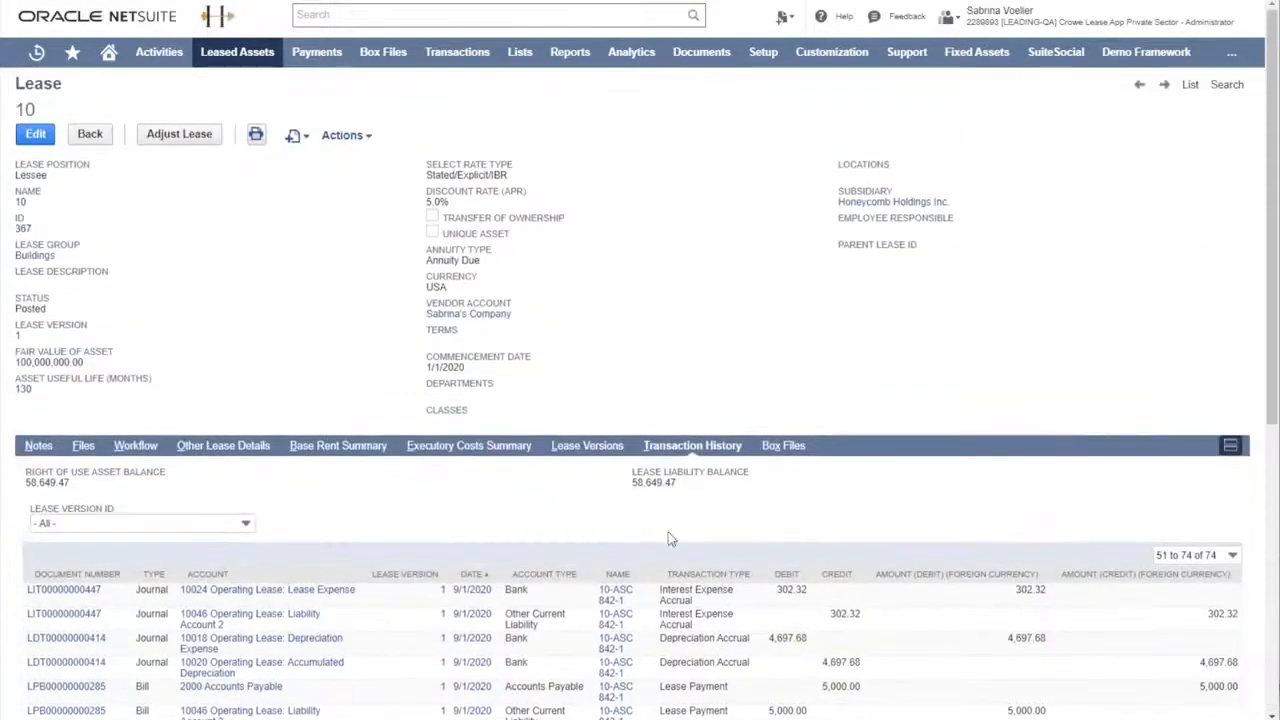
- Open lease version 10-ASC 842-1 for editing and bring up its depreciation schedule lines
{"action": "left_click", "coordinate": [589, 447]}
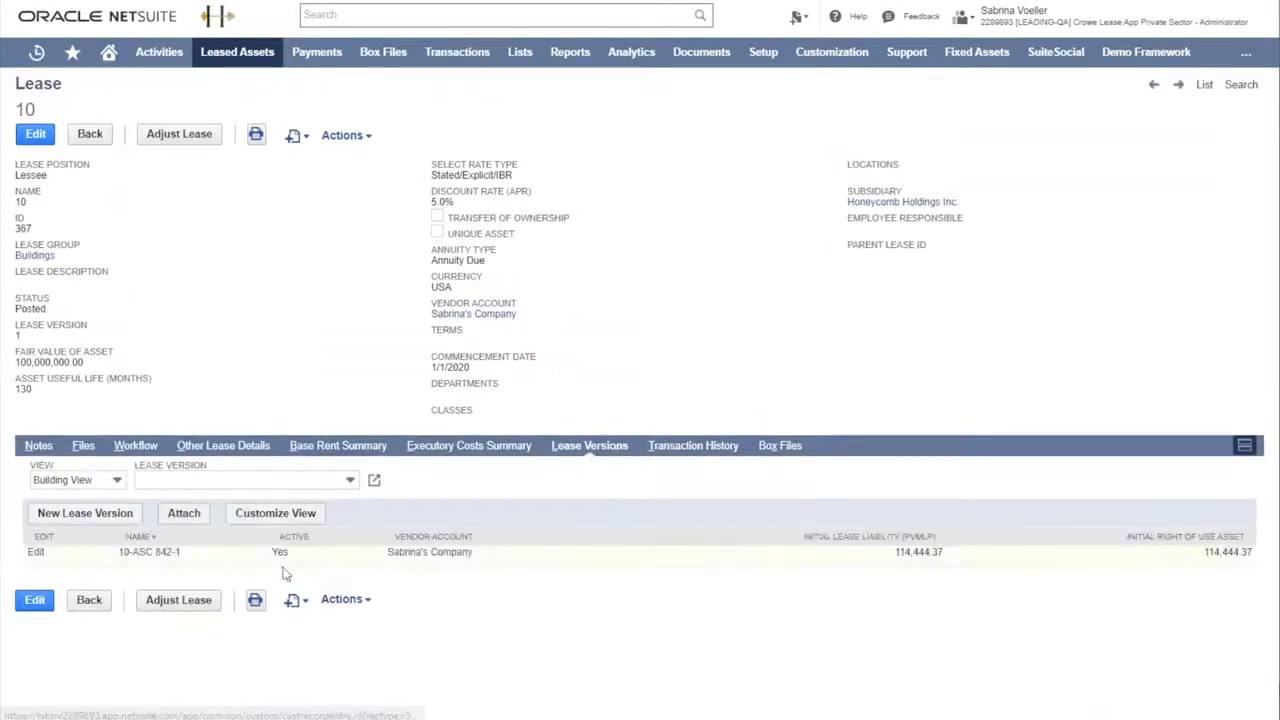
{"action": "left_click", "coordinate": [163, 553]}
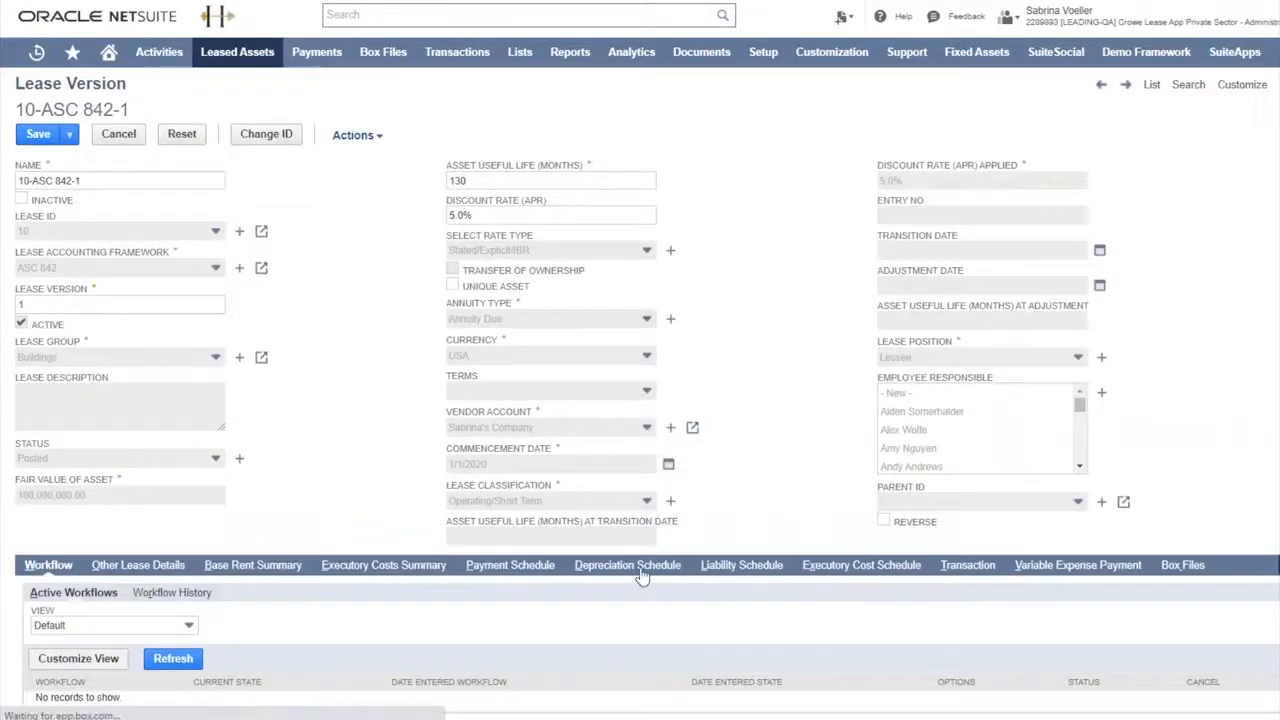
{"action": "left_click", "coordinate": [628, 565]}
{"action": "scroll", "coordinate": [640, 575], "scroll_direction": "down", "scroll_amount": 5}
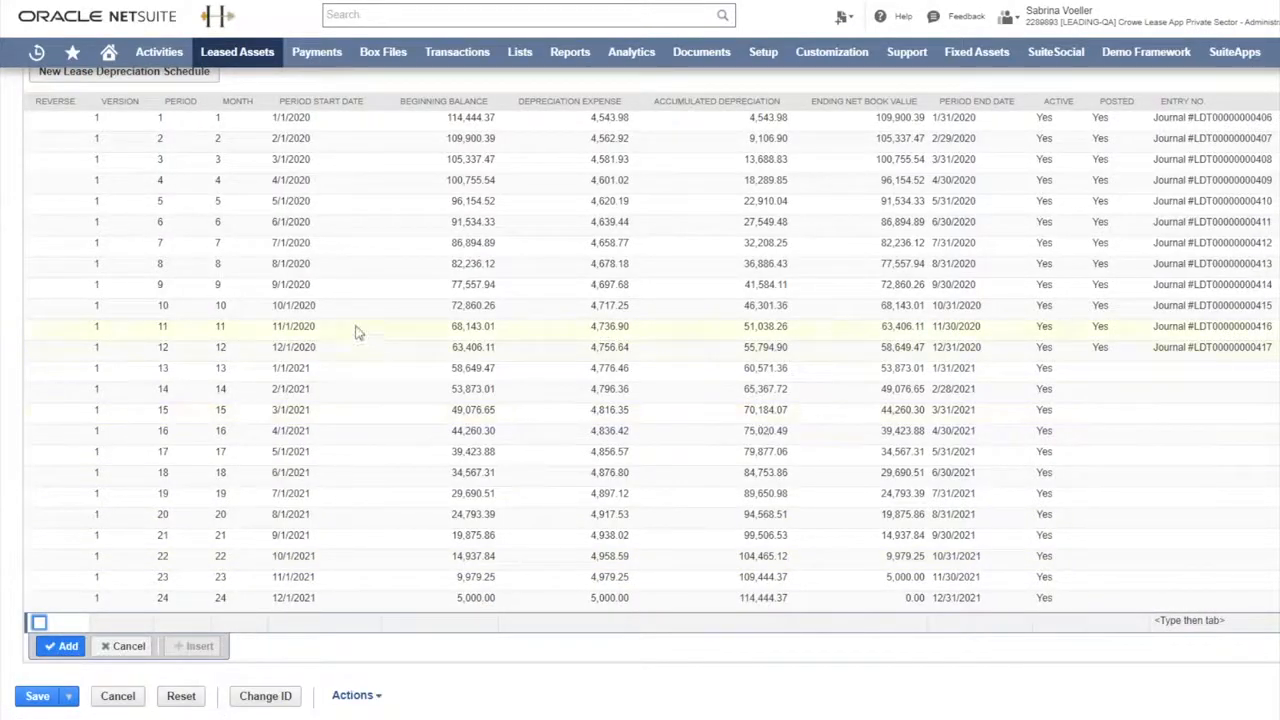
- Mark the 12/1/2020 depreciation schedule line for reversal and enable Reverse on the lease version
{"action": "left_click", "coordinate": [47, 350]}
{"action": "left_click", "coordinate": [40, 353]}
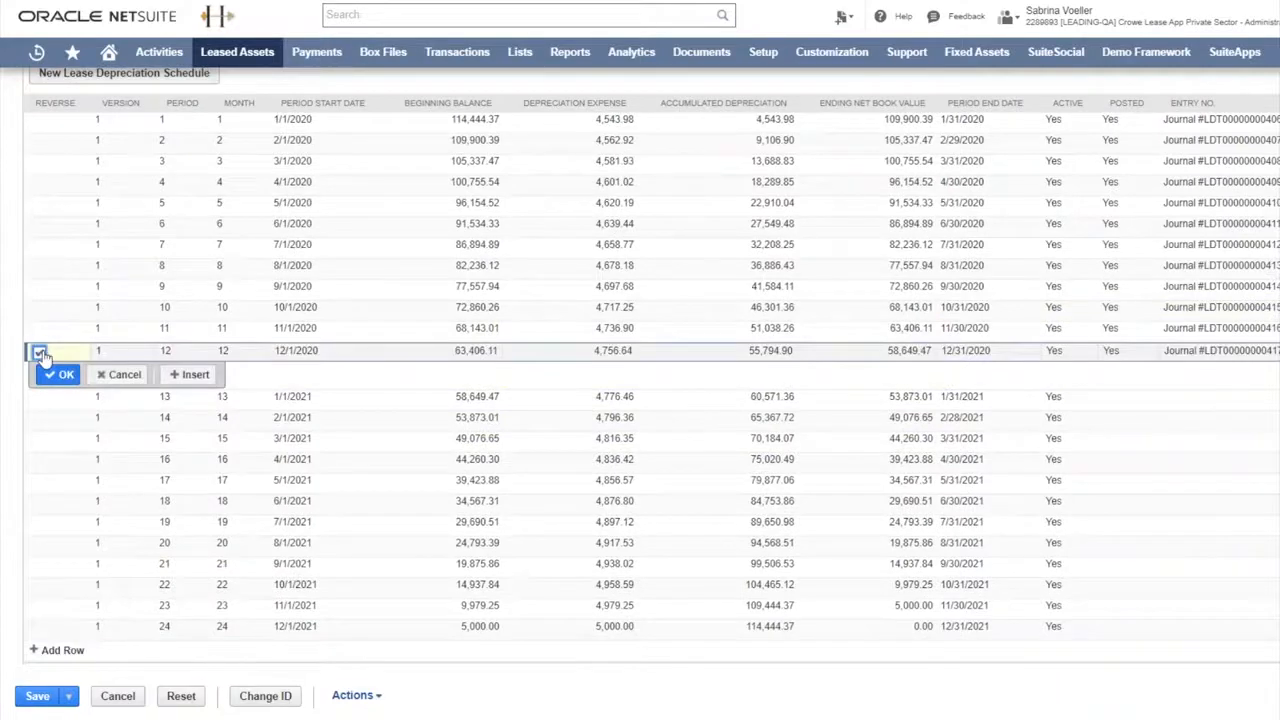
{"action": "scroll", "coordinate": [297, 363], "scroll_direction": "up", "scroll_amount": 5}
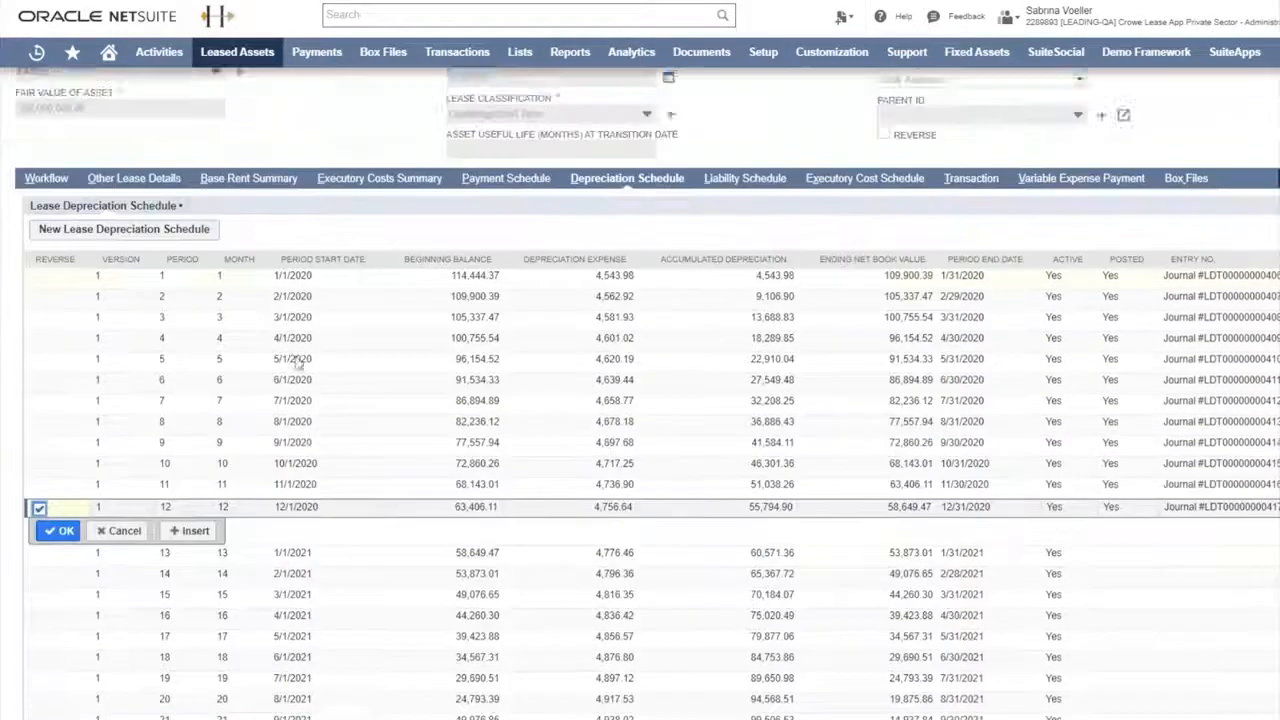
{"action": "left_click", "coordinate": [882, 521]}
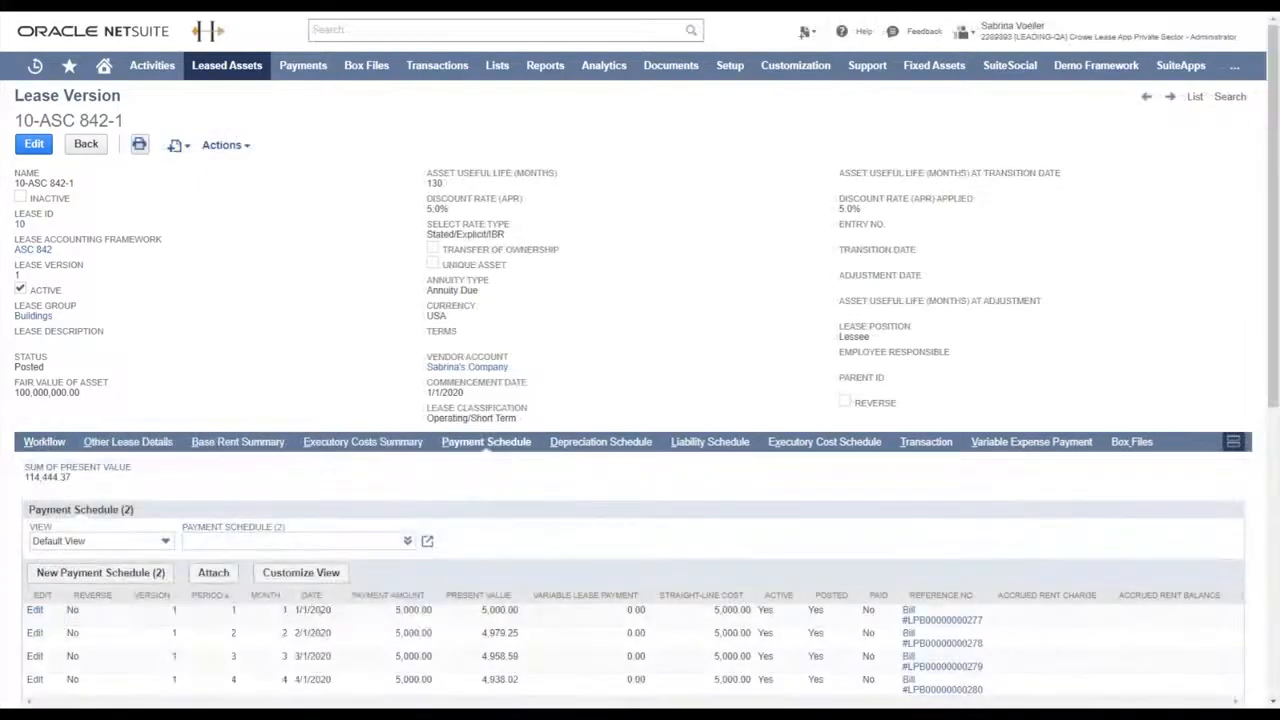
- Examine the posting status of the payment, depreciation and liability schedules in lease version 10-ASC 842-1
{"action": "scroll", "coordinate": [640, 400], "scroll_direction": "down", "scroll_amount": 2}
{"action": "scroll", "coordinate": [640, 400], "scroll_direction": "down", "scroll_amount": 5}
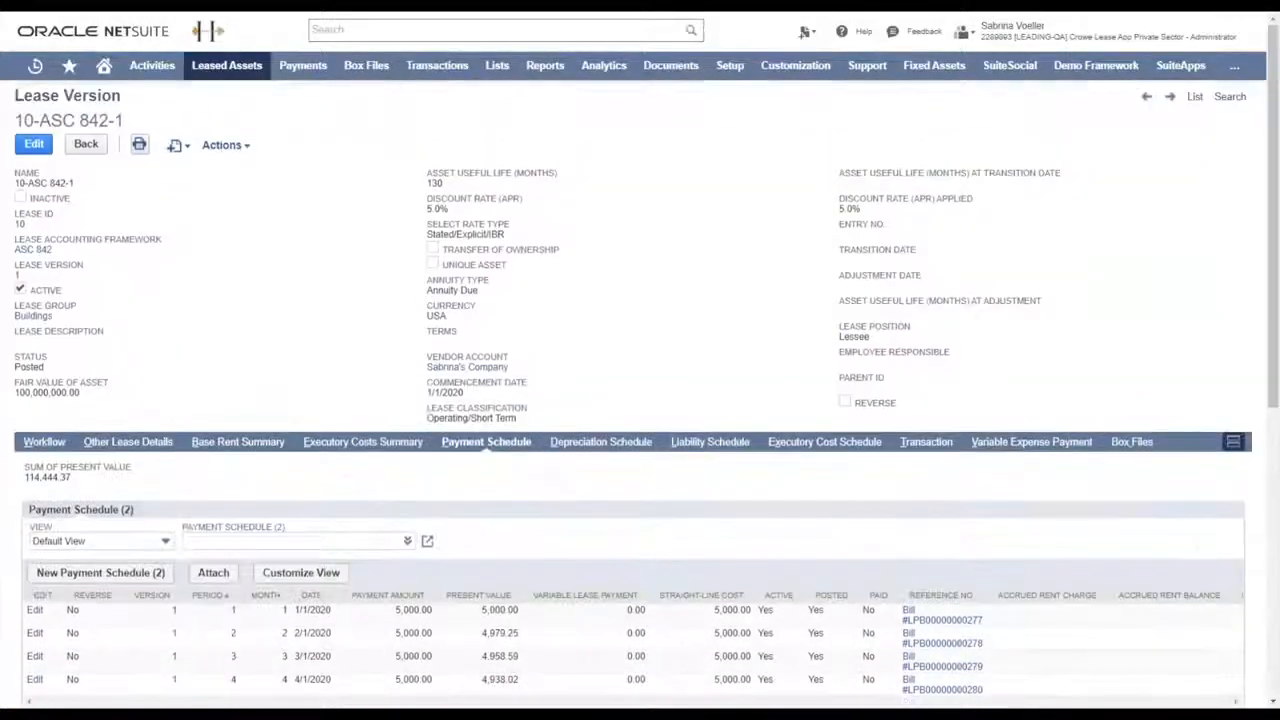
{"action": "left_click", "coordinate": [600, 441]}
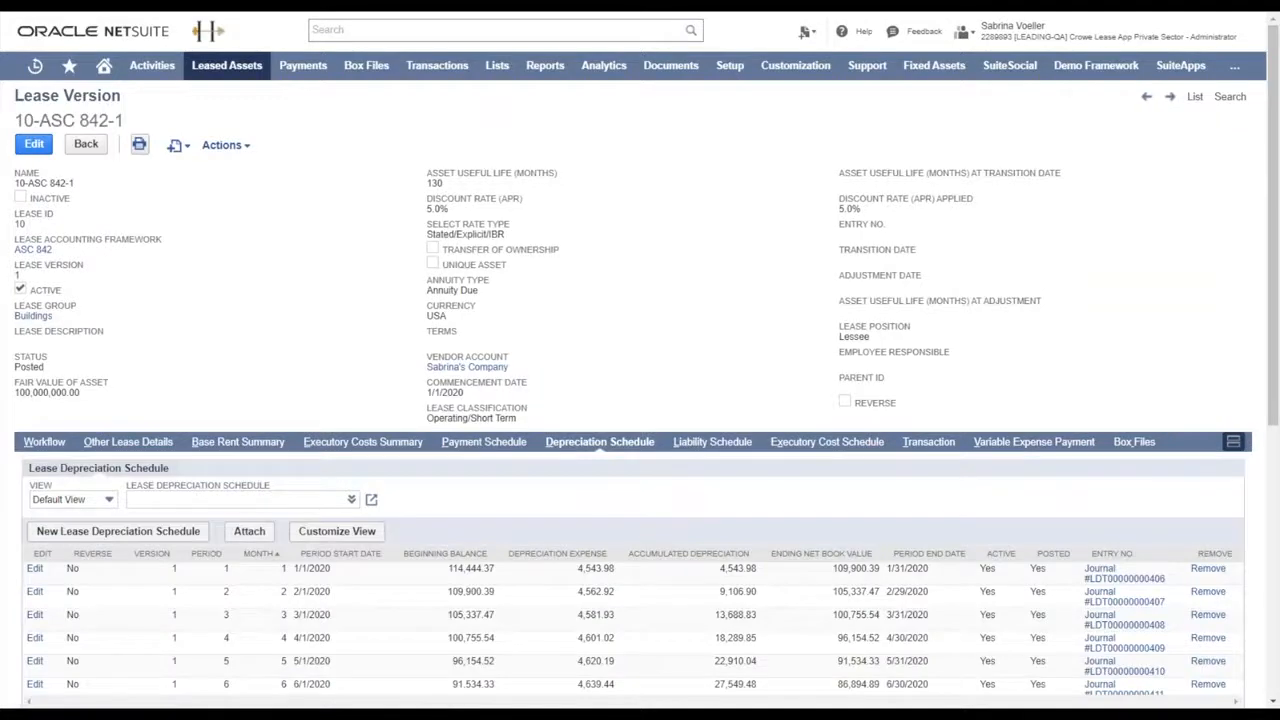
{"action": "scroll", "coordinate": [640, 400], "scroll_direction": "down", "scroll_amount": 5}
{"action": "scroll", "coordinate": [640, 400], "scroll_direction": "up", "scroll_amount": 5}
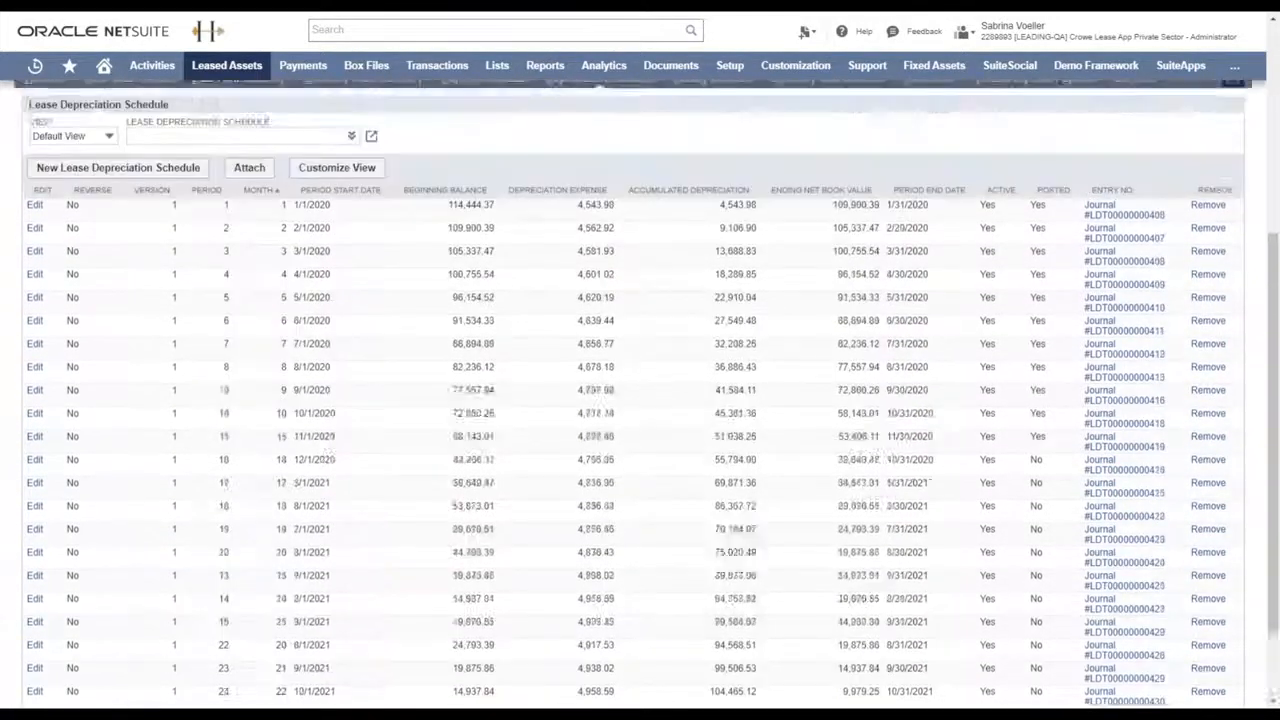
{"action": "left_click", "coordinate": [712, 441]}
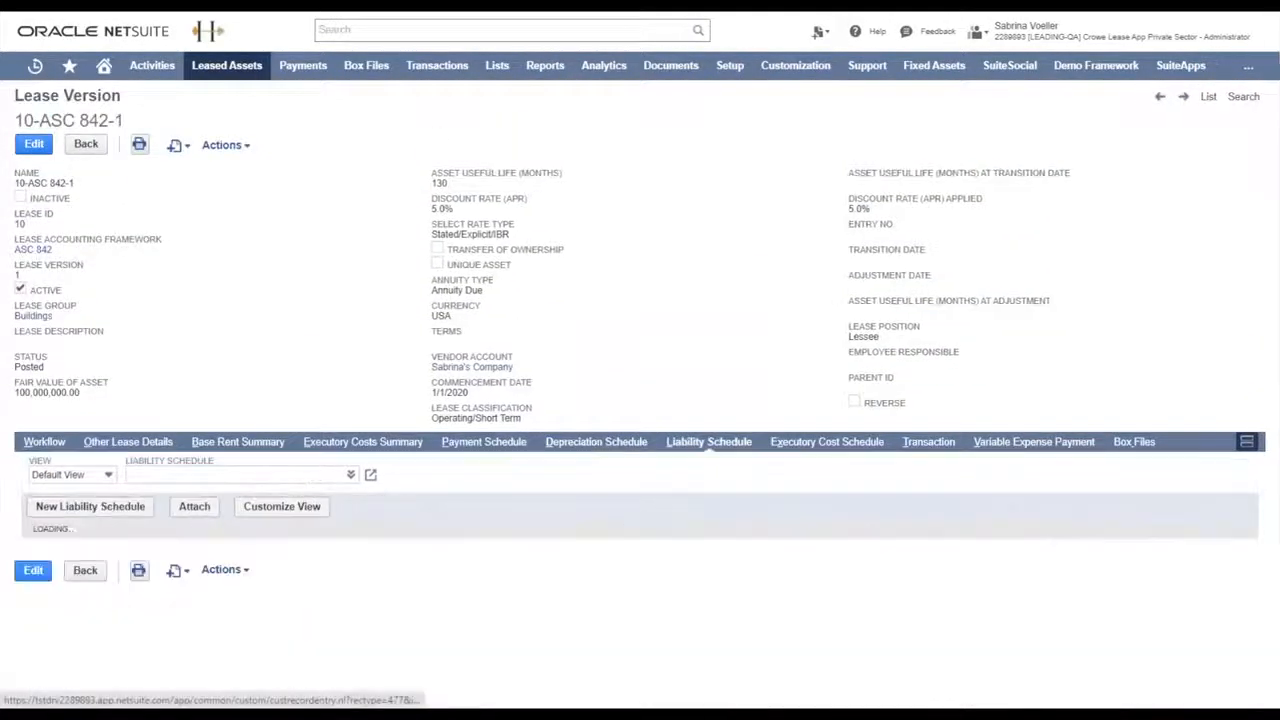
{"action": "scroll", "coordinate": [640, 400], "scroll_direction": "down", "scroll_amount": 5}
{"action": "scroll", "coordinate": [640, 400], "scroll_direction": "up", "scroll_amount": 5}
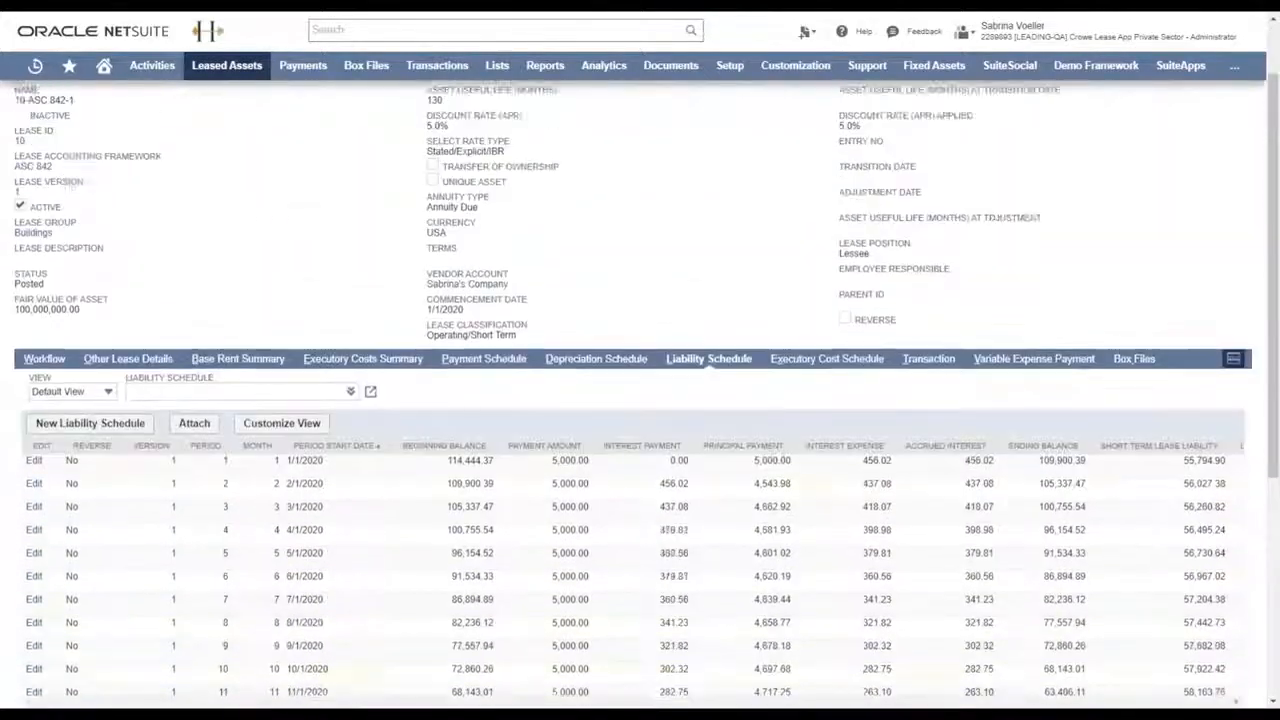
- Set up a lease batch job with the CLOSE LEASE action and from date 1/1/2019 for lease 10
{"action": "mouse_move", "coordinate": [229, 68]}
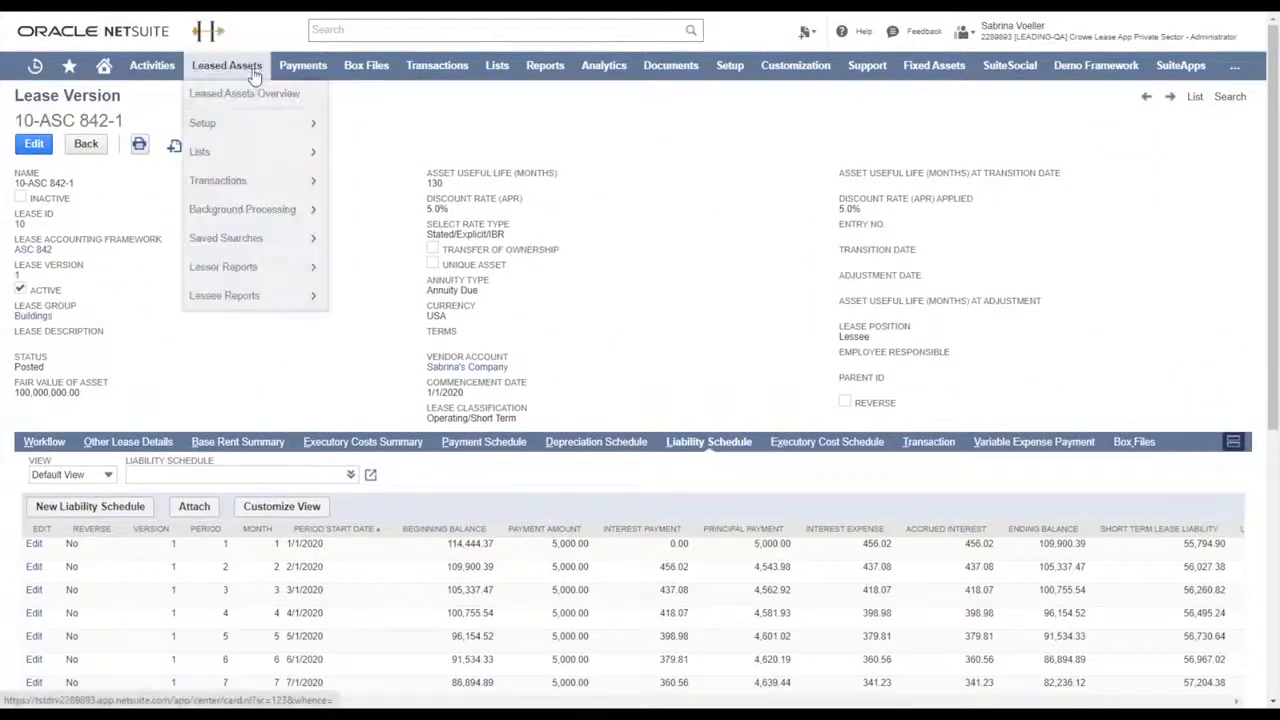
{"action": "mouse_move", "coordinate": [290, 209]}
{"action": "left_click", "coordinate": [368, 210]}
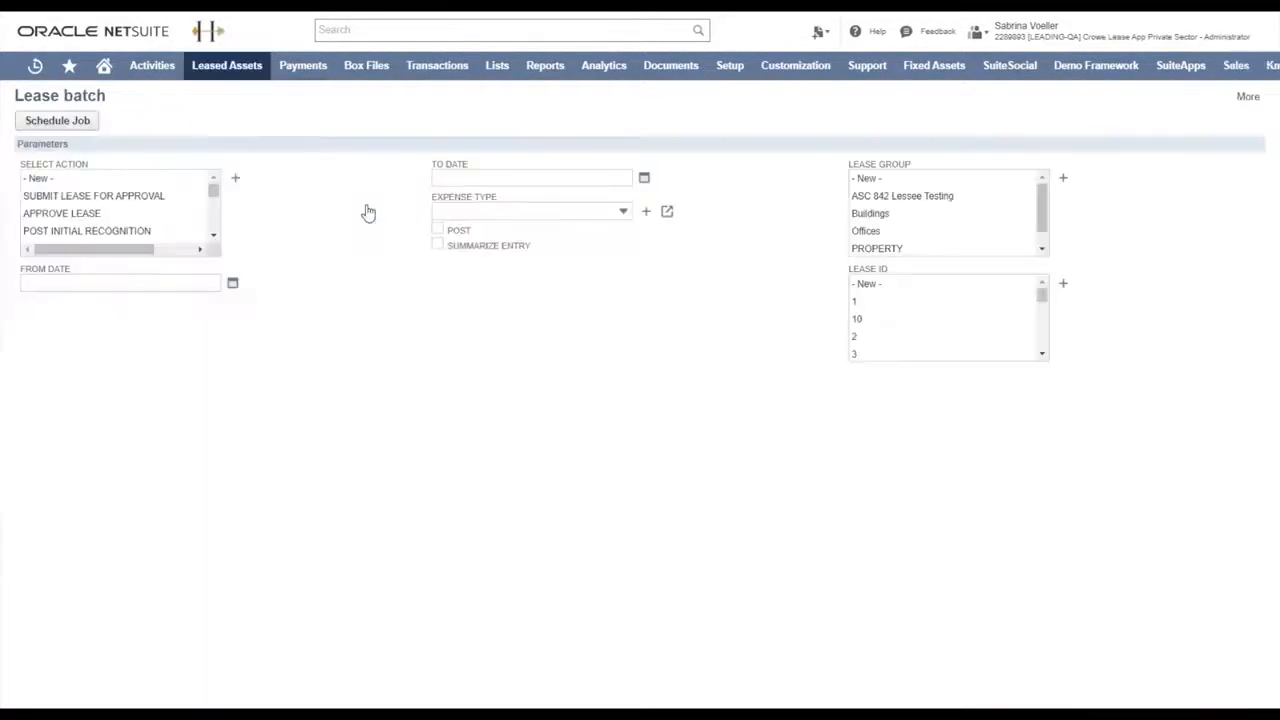
{"action": "scroll", "coordinate": [171, 220], "scroll_direction": "down", "scroll_amount": 5}
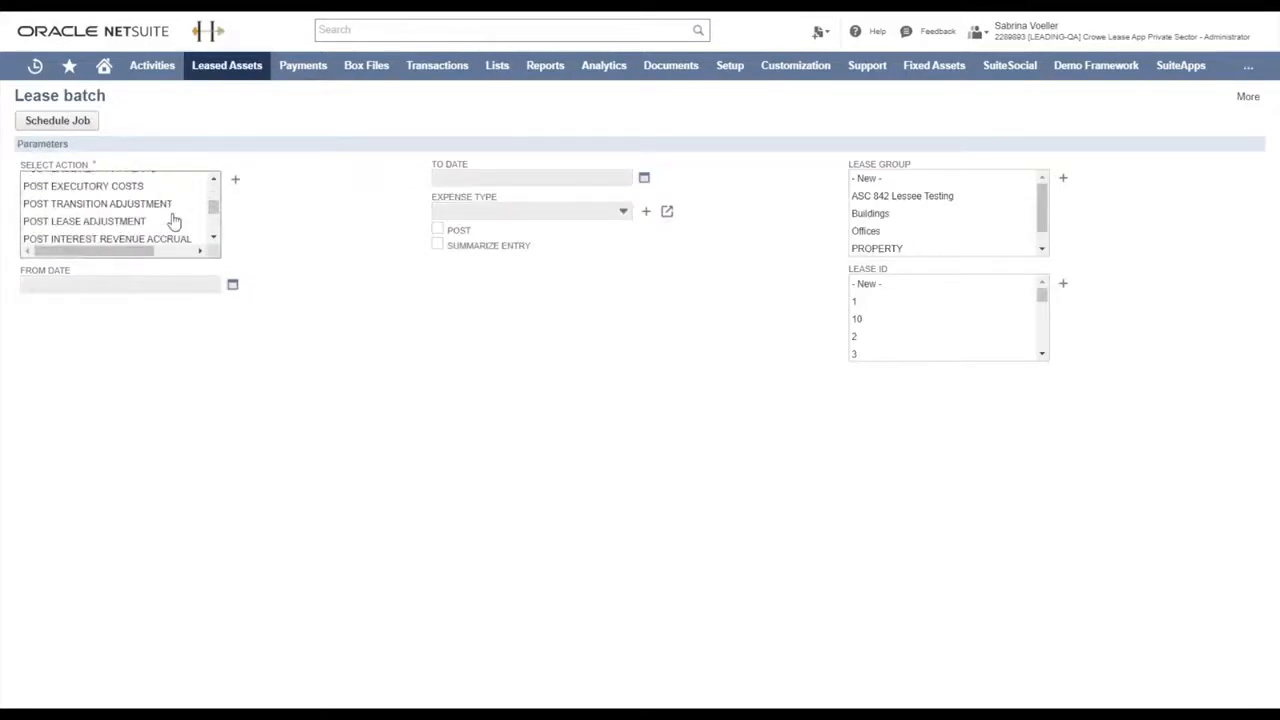
{"action": "left_click", "coordinate": [148, 235]}
{"action": "left_click", "coordinate": [133, 285]}
{"action": "left_click", "coordinate": [133, 315]}
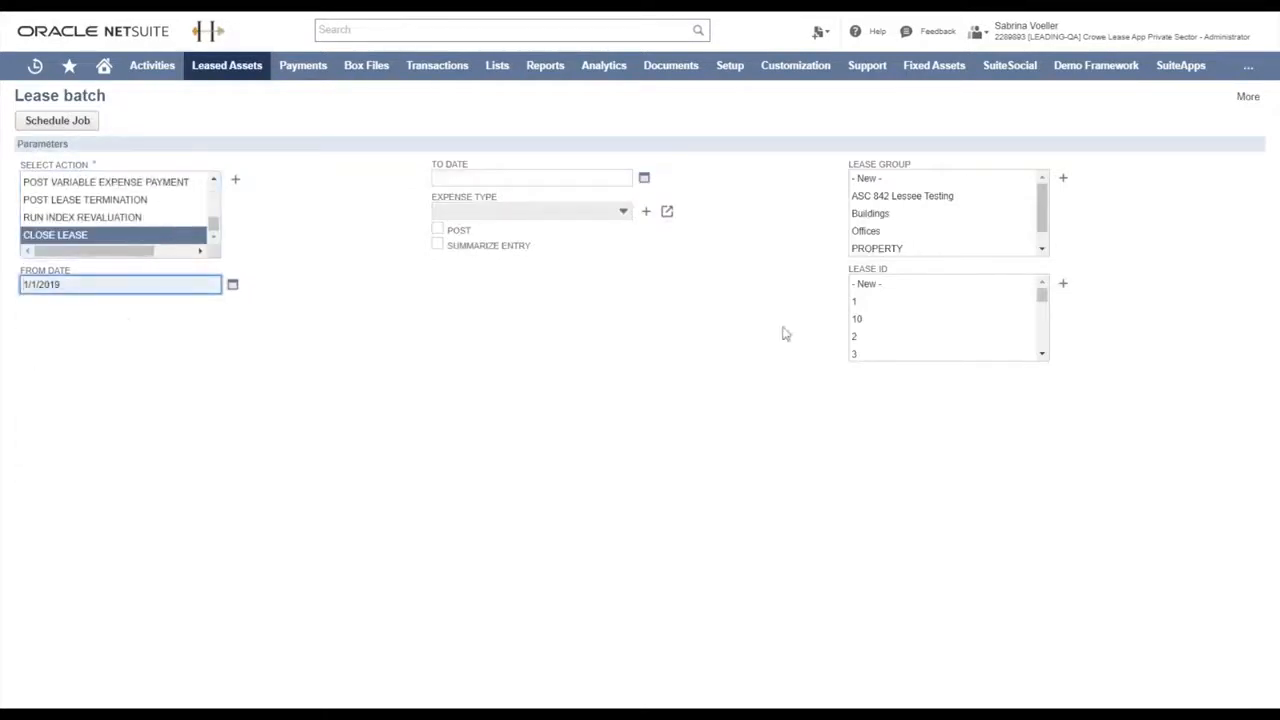
{"action": "left_click", "coordinate": [856, 318]}
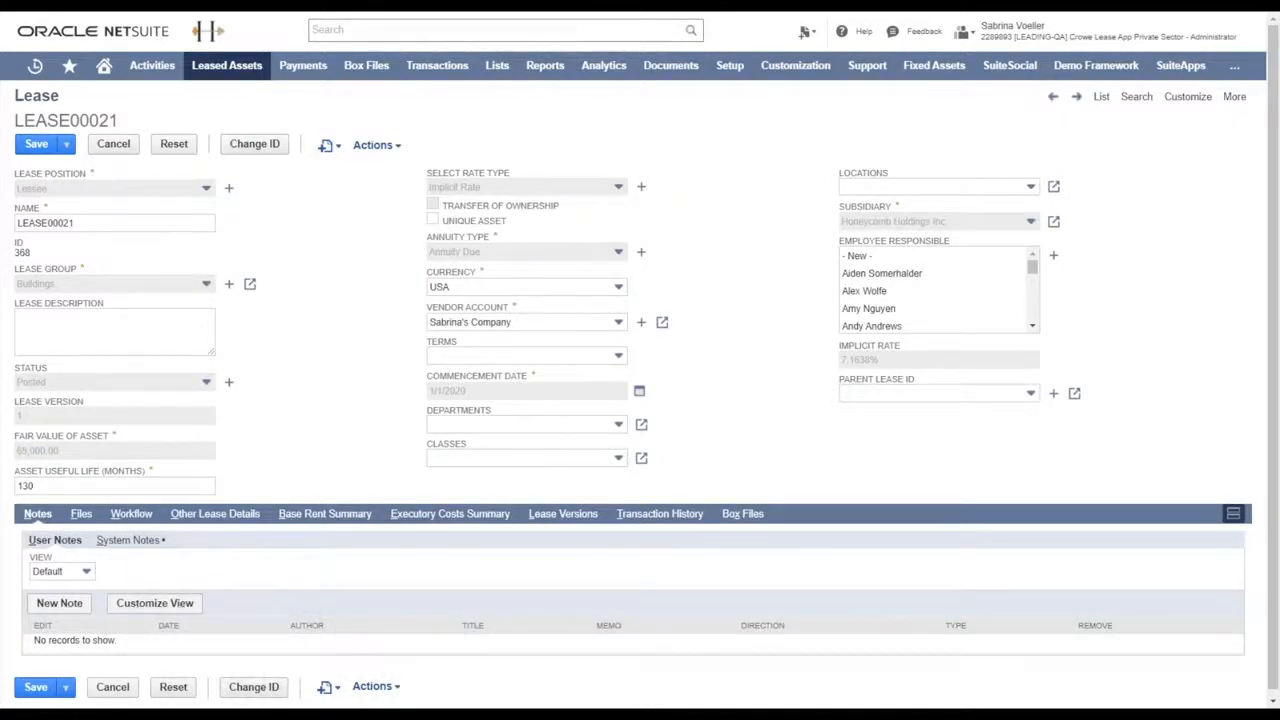
- Set the lease batch action to POST LEASE TERMINATION with a termination date of 7/1/2020
{"action": "mouse_move", "coordinate": [376, 145]}
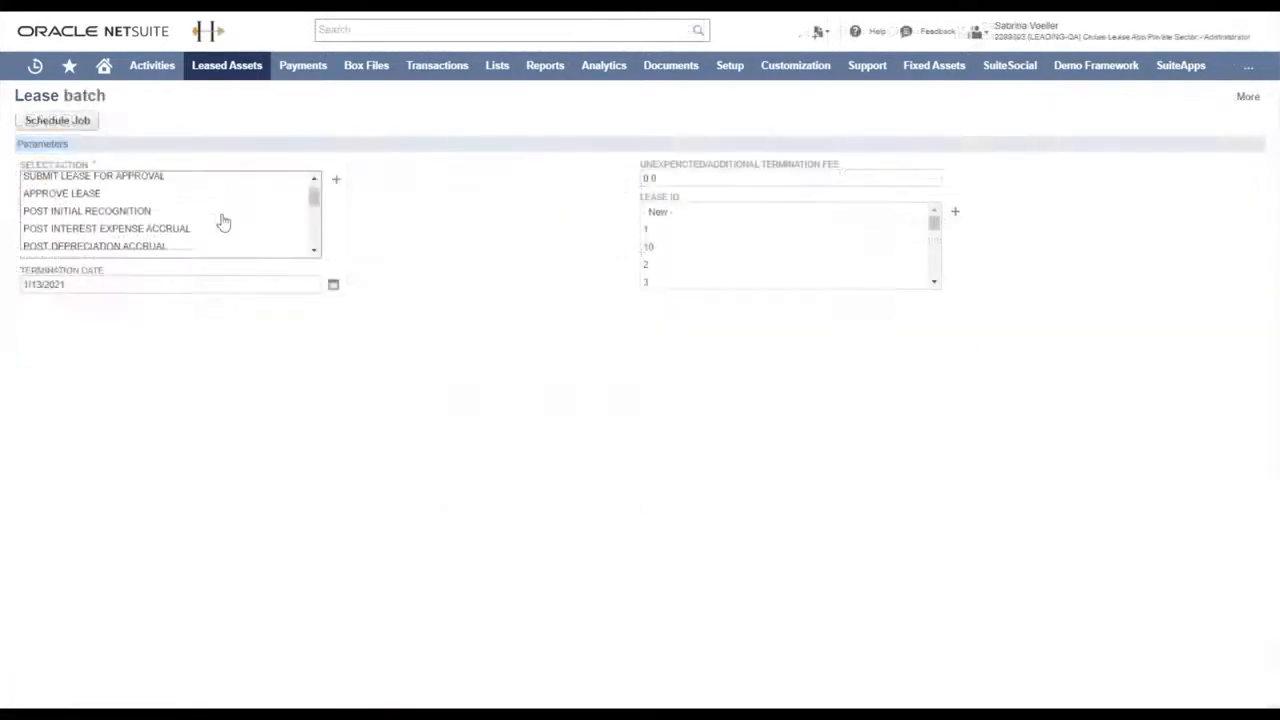
{"action": "scroll", "coordinate": [223, 222], "scroll_direction": "down", "scroll_amount": 3}
{"action": "left_click", "coordinate": [223, 216]}
{"action": "left_click", "coordinate": [176, 284]}
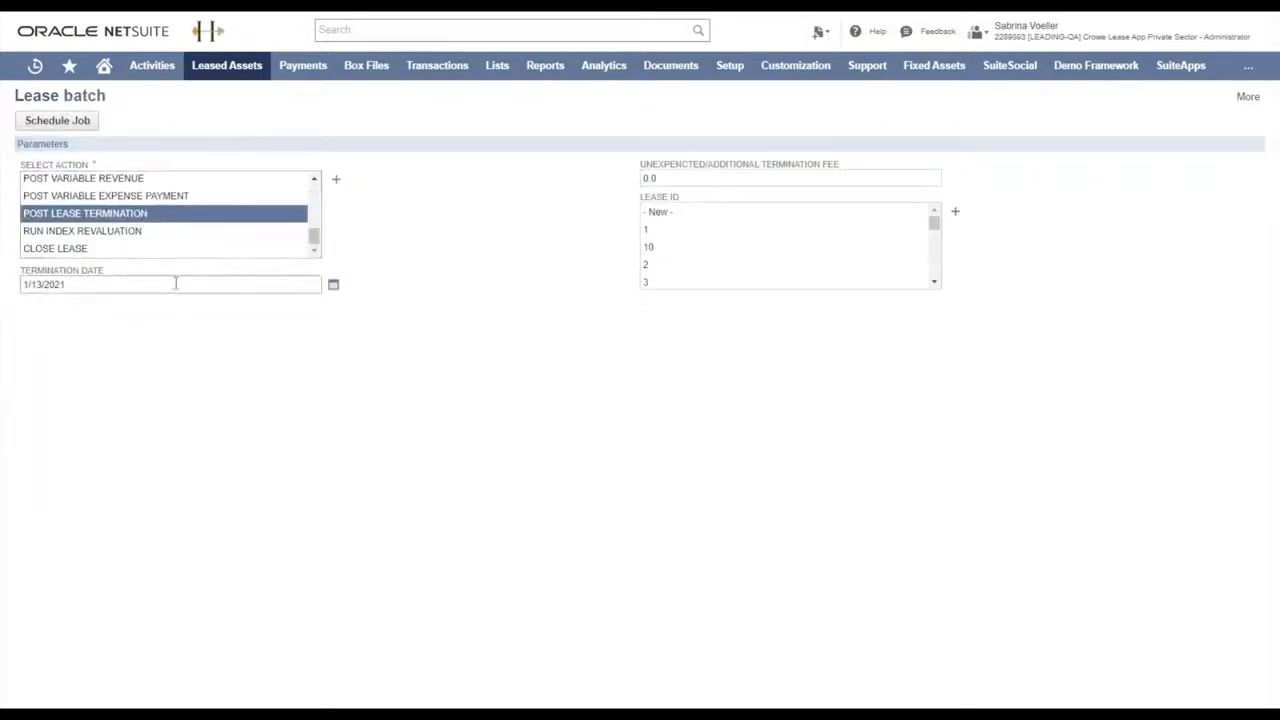
{"action": "left_click", "coordinate": [176, 284]}
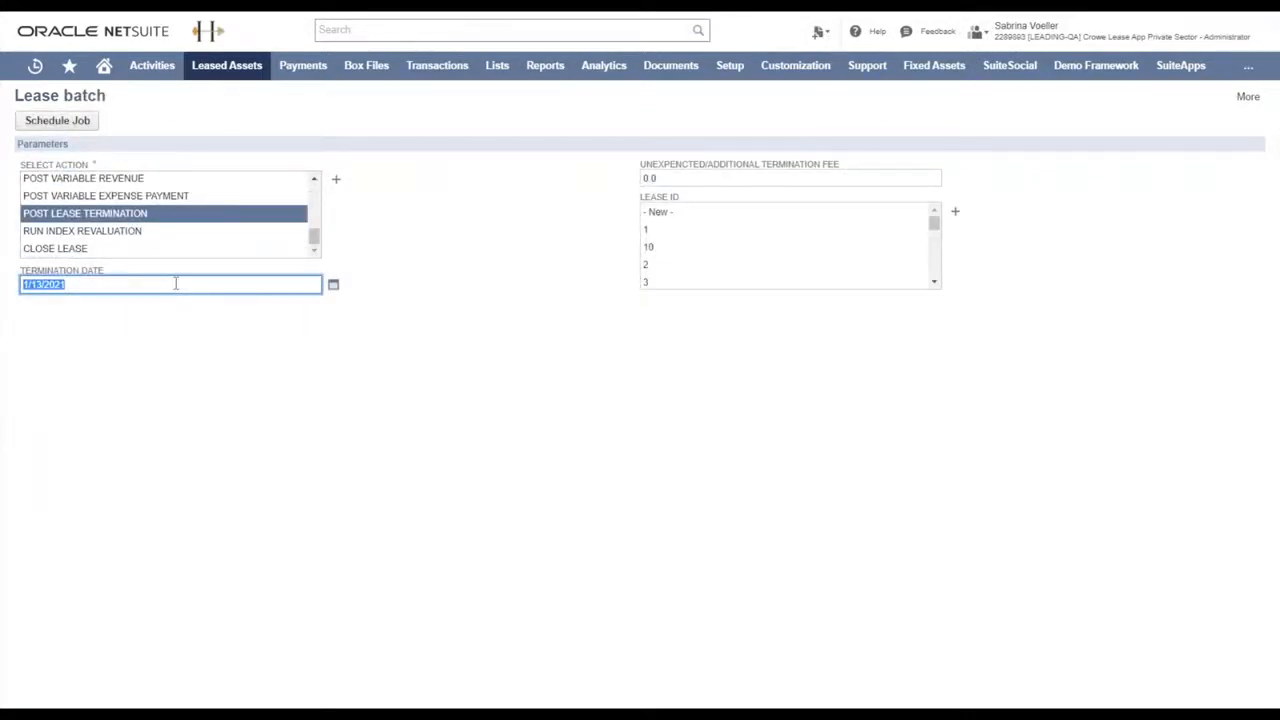
{"action": "type", "text": "7/1/2020"}
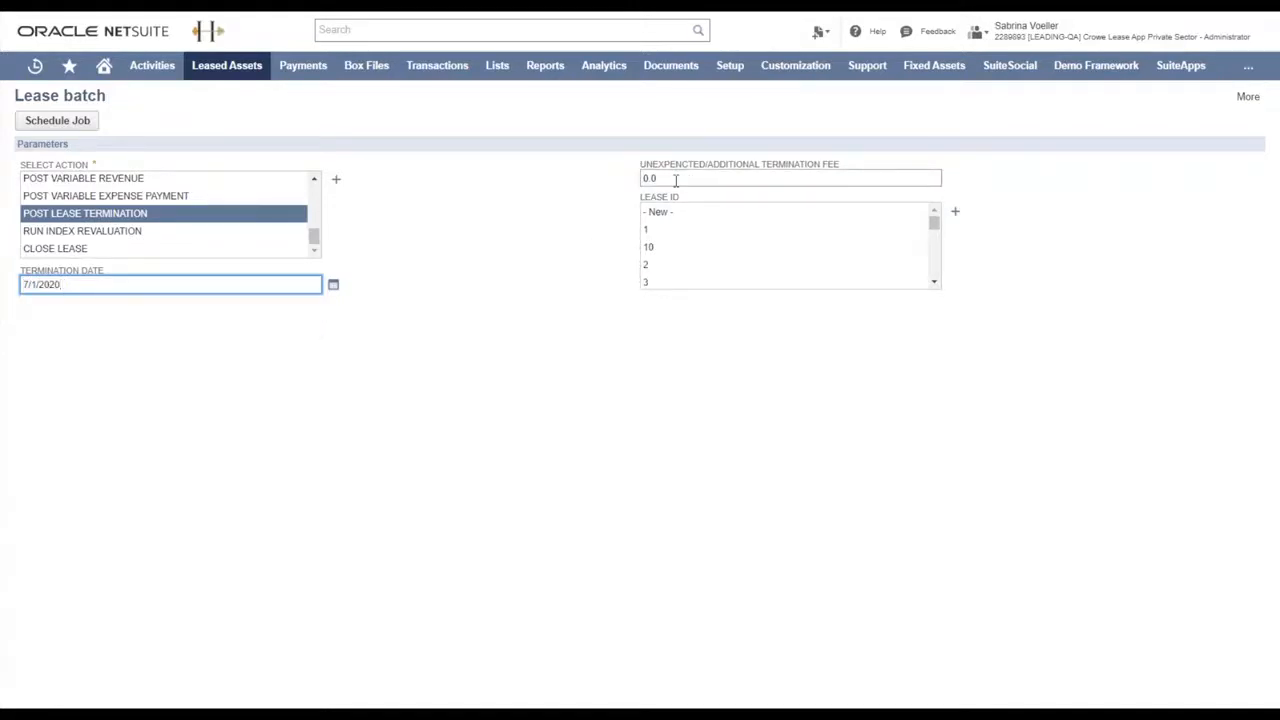
- Review the balances and transaction history of lease LEASE00021
{"action": "scroll", "coordinate": [698, 257], "scroll_direction": "down", "scroll_amount": 6}
{"action": "scroll", "coordinate": [700, 258], "scroll_direction": "down", "scroll_amount": 5}
{"action": "scroll", "coordinate": [700, 258], "scroll_direction": "up", "scroll_amount": 1}
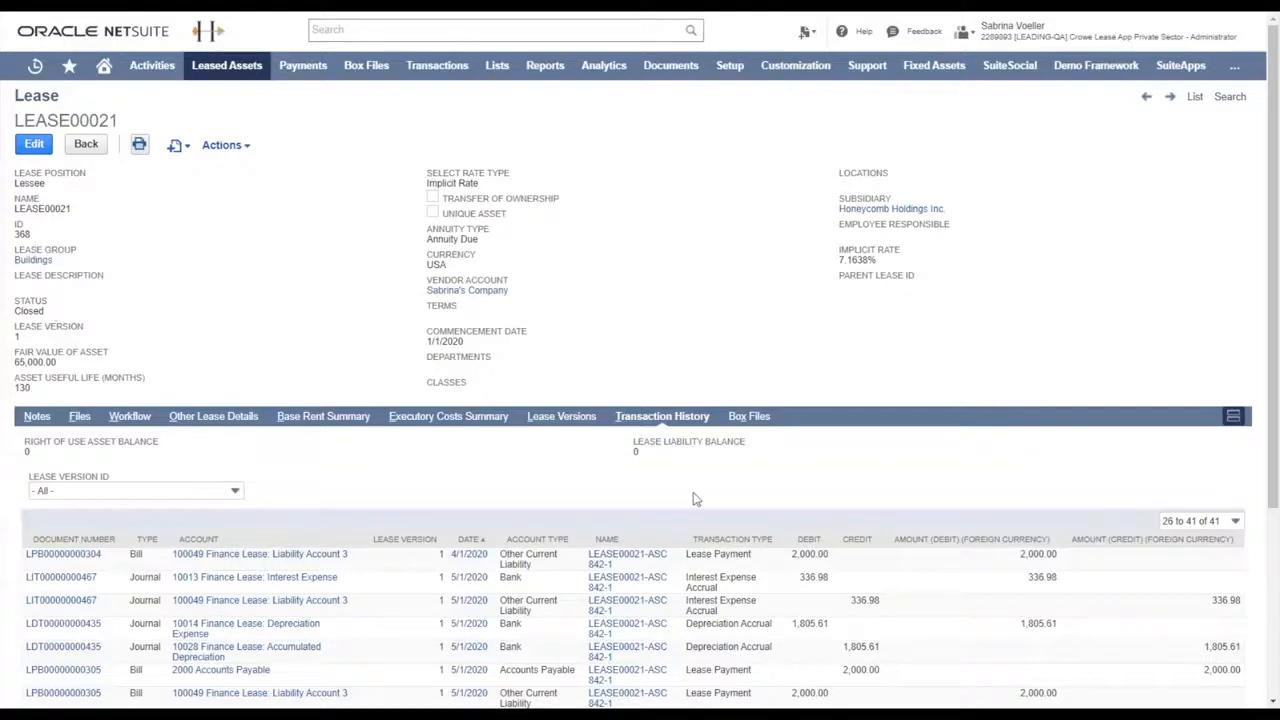
{"action": "scroll", "coordinate": [698, 500], "scroll_direction": "down", "scroll_amount": 3}
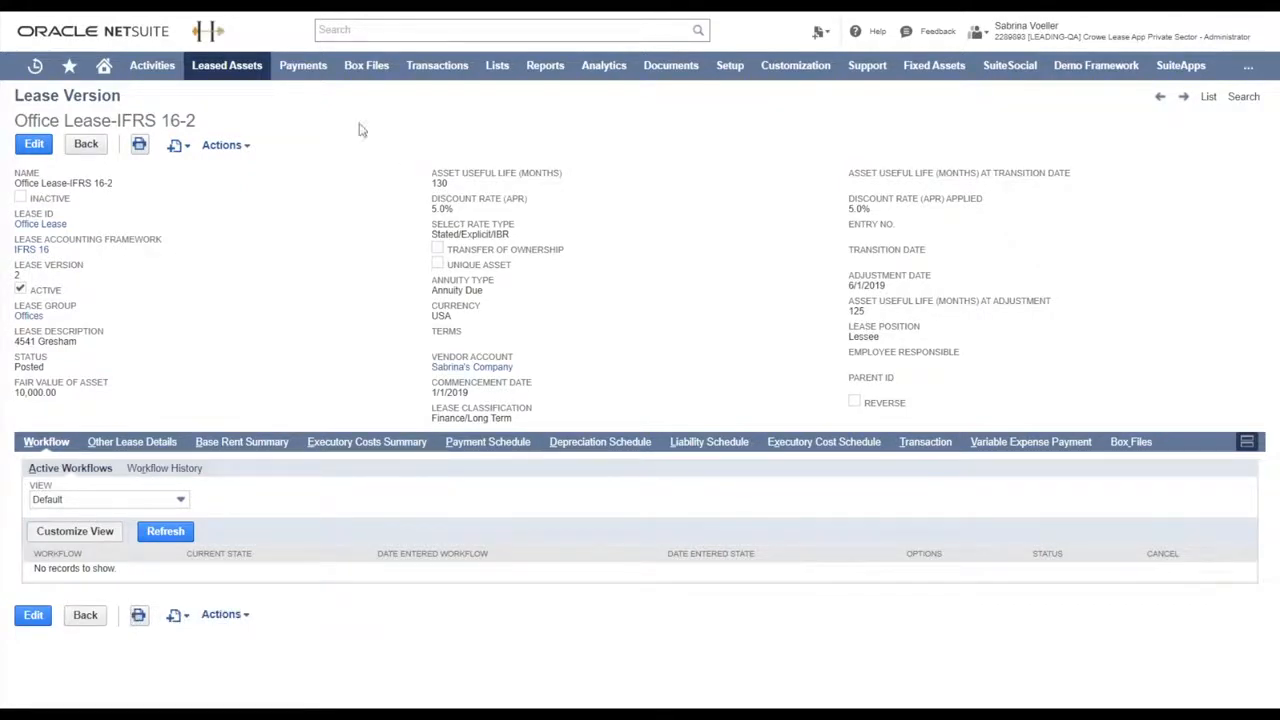
- Edit lease version Office Lease-IFRS 16-2 and set the 1/1/2019 variable expense amount to 100
{"action": "left_click", "coordinate": [34, 150]}
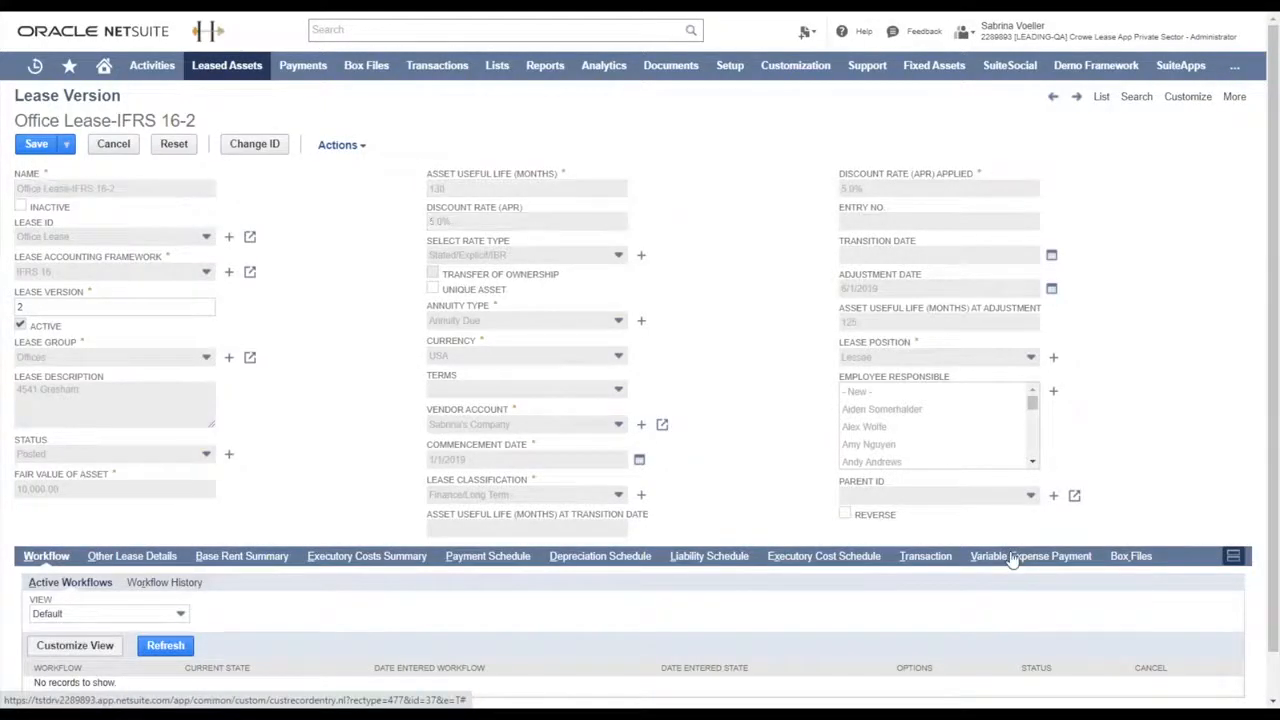
{"action": "left_click", "coordinate": [1012, 556]}
{"action": "scroll", "coordinate": [686, 450], "scroll_direction": "down", "scroll_amount": 4}
{"action": "left_click", "coordinate": [451, 251]}
{"action": "type", "text": "100"}
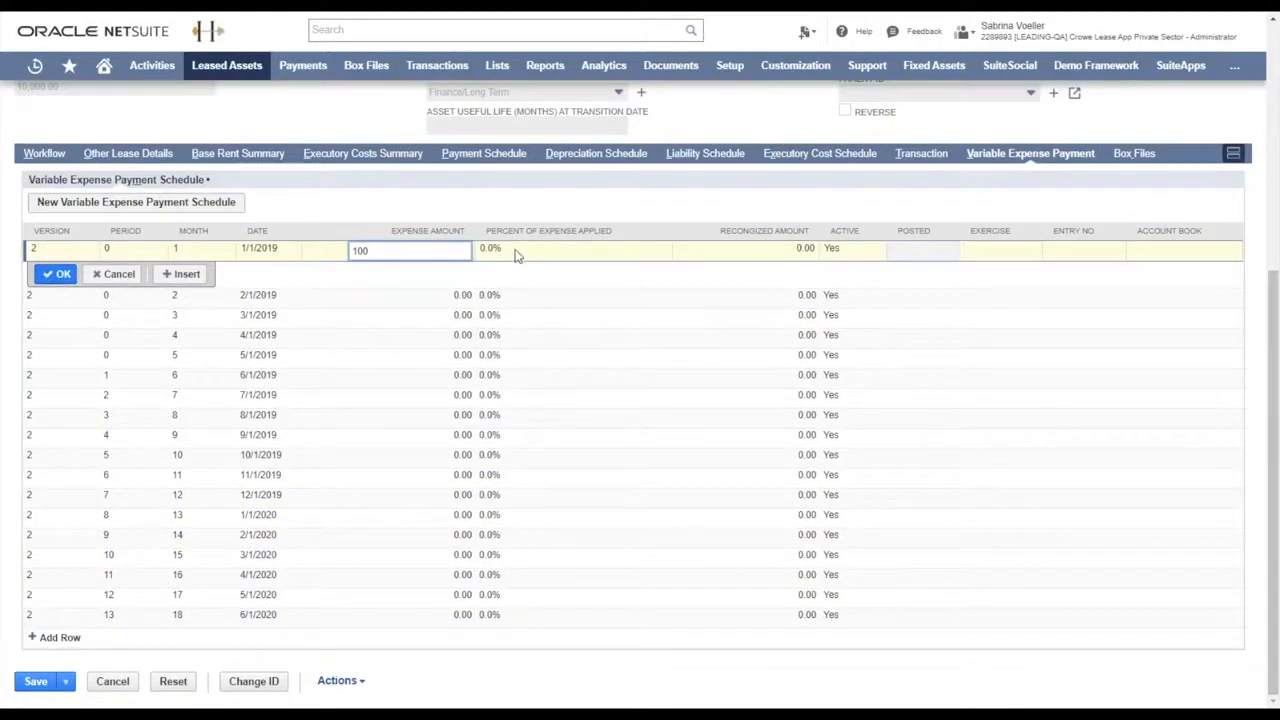
- Set the percent of expense applied to 25% on the 1/1/2019 variable expense line and save the lease version
{"action": "left_click", "coordinate": [512, 252]}
{"action": "type", "text": "25"}
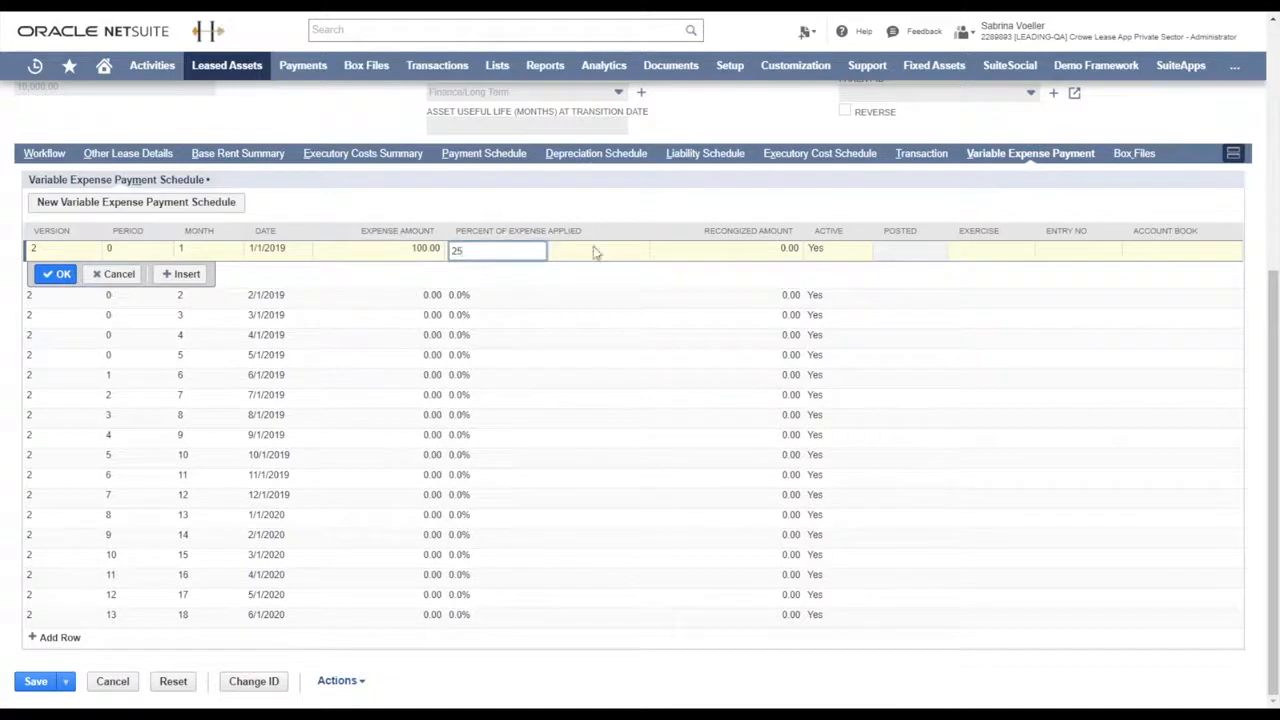
{"action": "left_click", "coordinate": [712, 247]}
{"action": "left_click", "coordinate": [56, 274]}
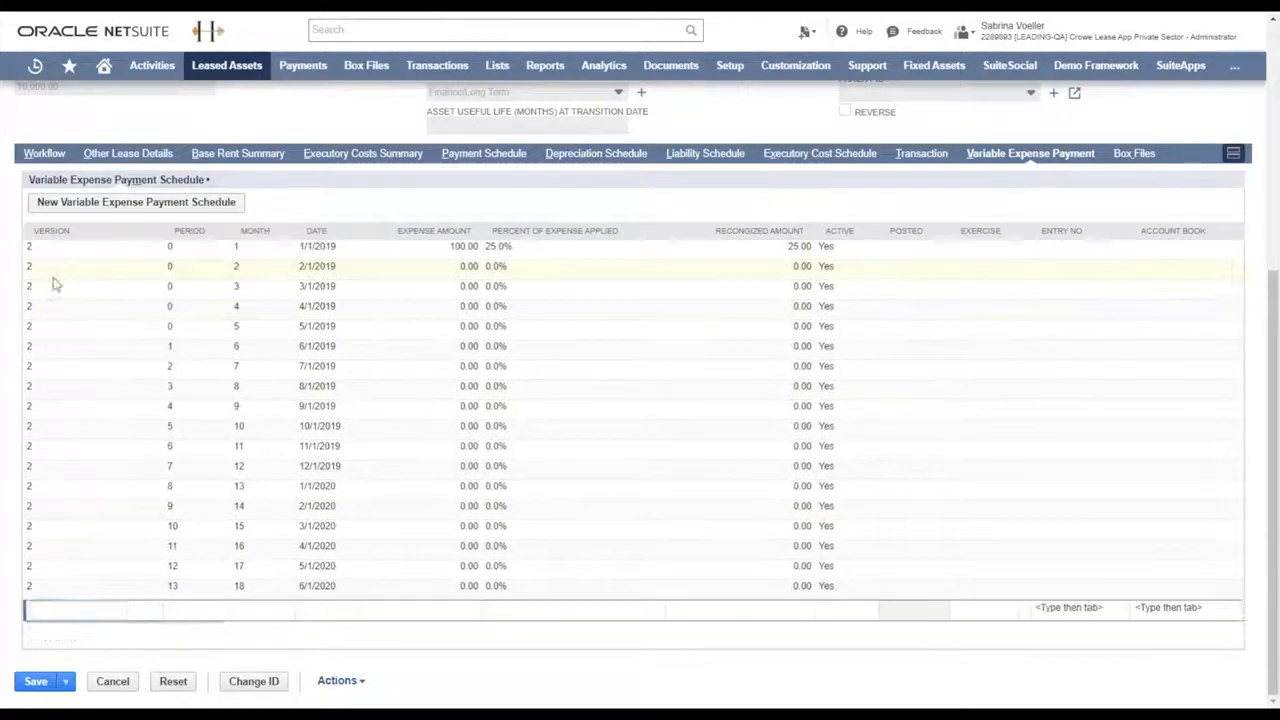
{"action": "left_click", "coordinate": [32, 684]}
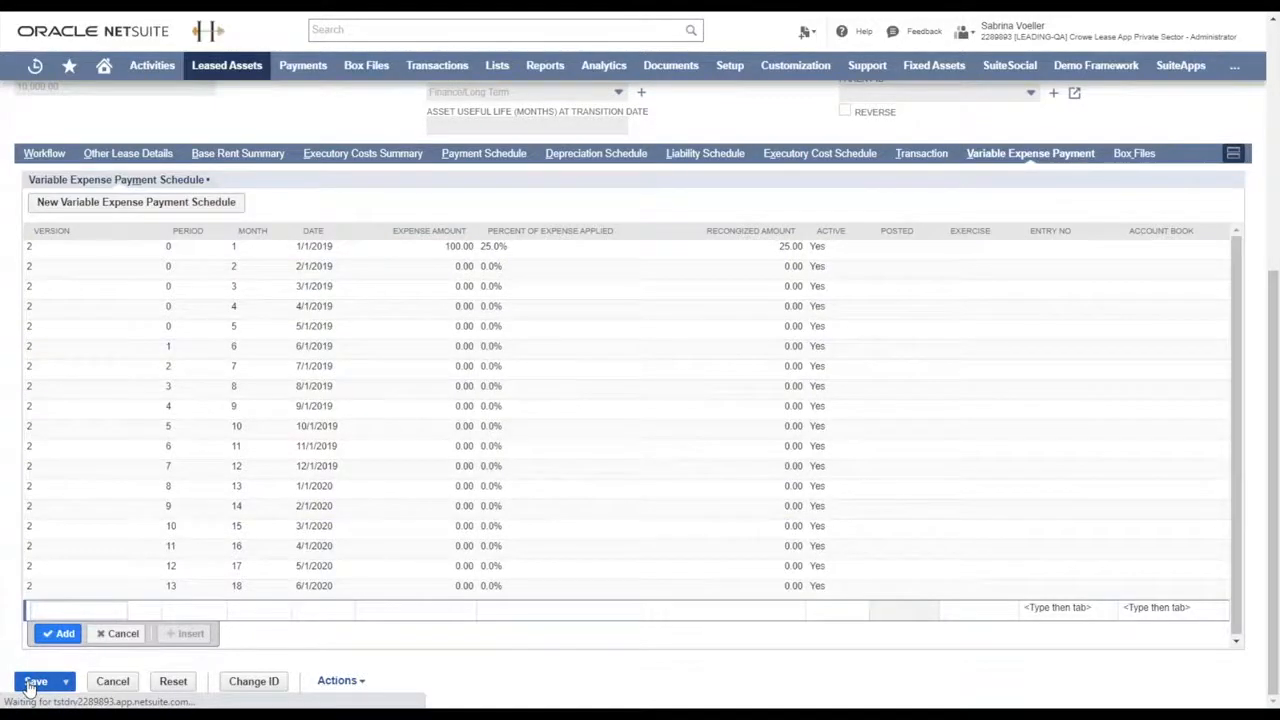
{"action": "scroll", "coordinate": [558, 383], "scroll_direction": "down", "scroll_amount": 1}
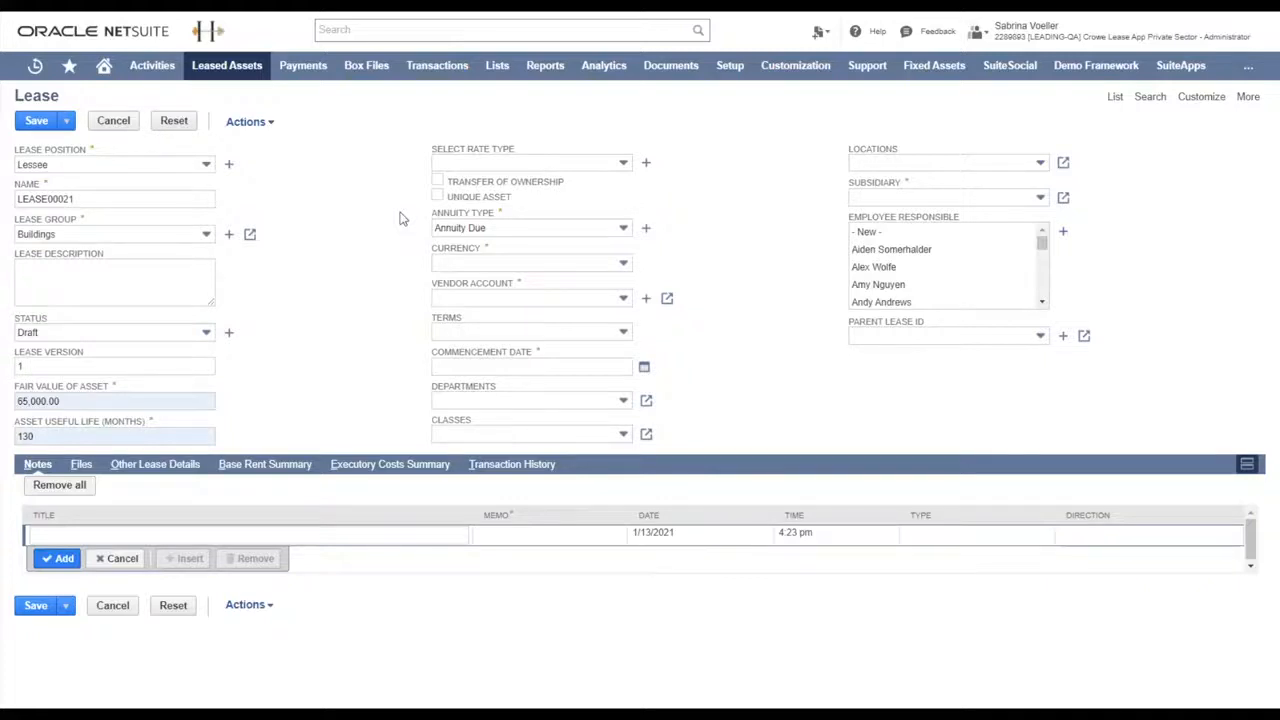
- Set the rate type of the new lease LEASE00021 to Implicit Rate
{"action": "left_click", "coordinate": [479, 163]}
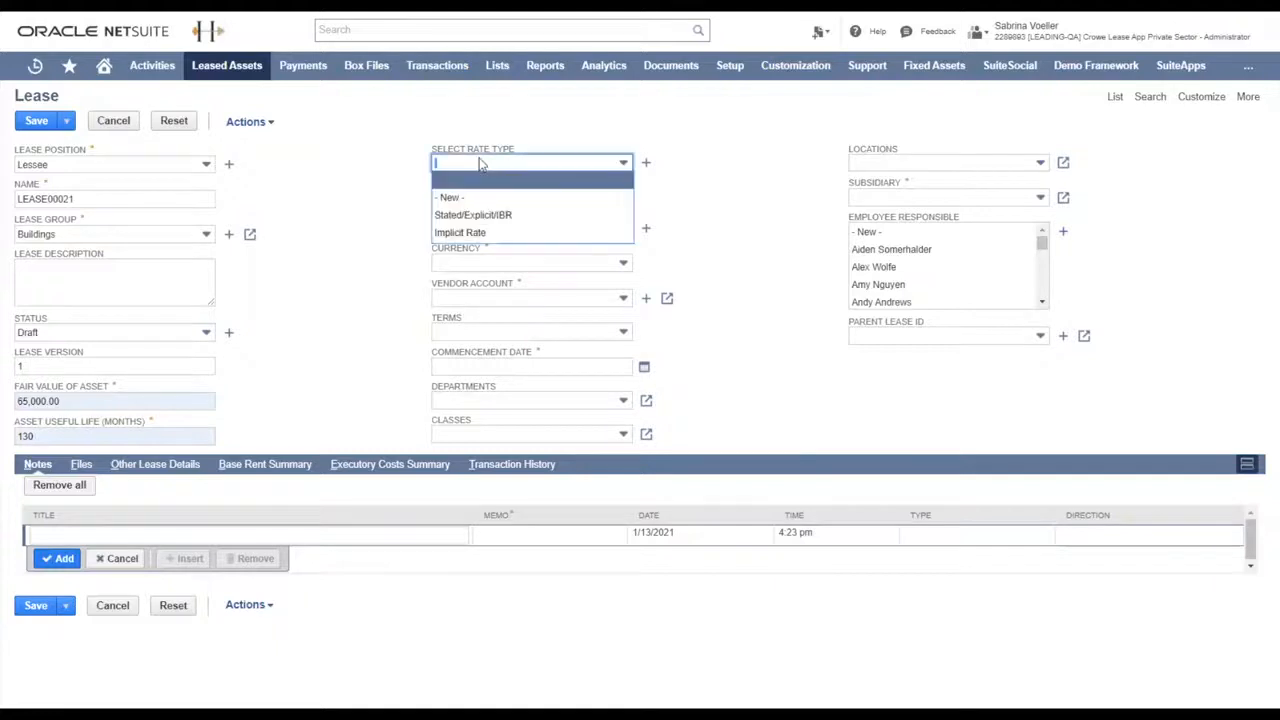
{"action": "left_click", "coordinate": [490, 234]}
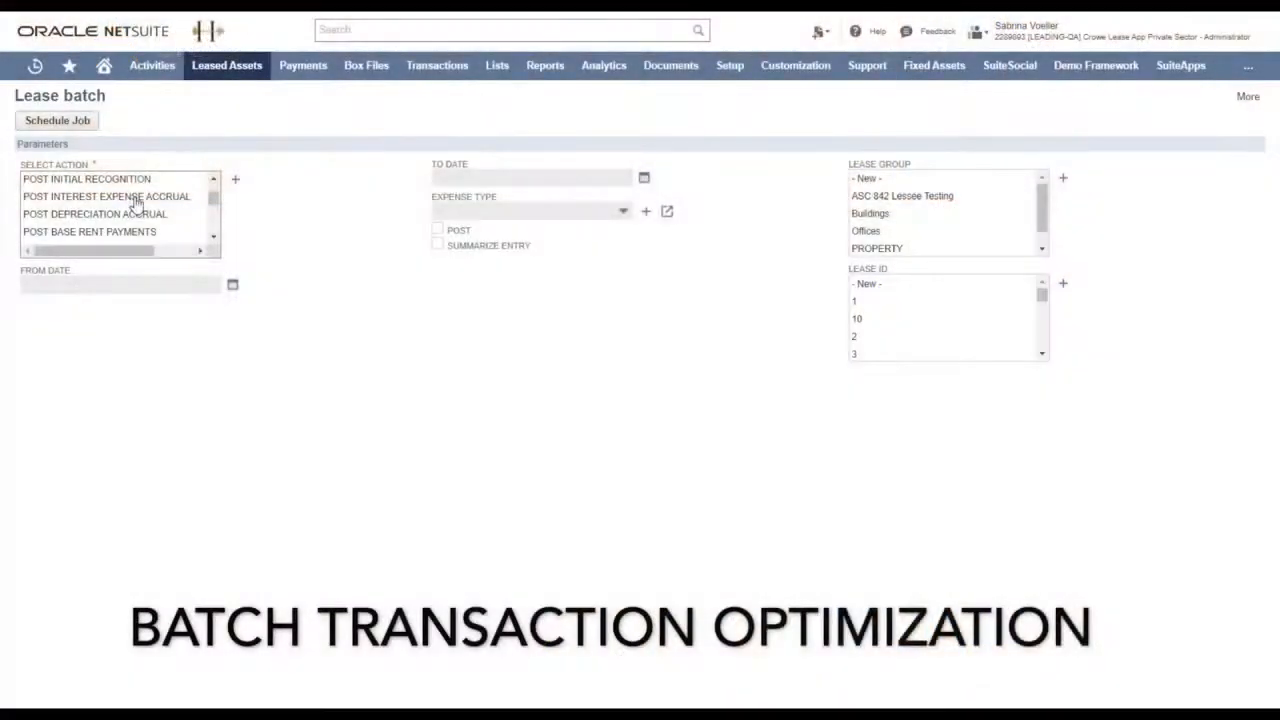
- Choose the interest expense accrual, depreciation accrual and base rent payment batch actions for a range of leases including Headquarters, Juma 1 and Juma 2
{"action": "left_click", "coordinate": [138, 200]}
{"action": "left_click", "coordinate": [138, 213], "text": "ctrl"}
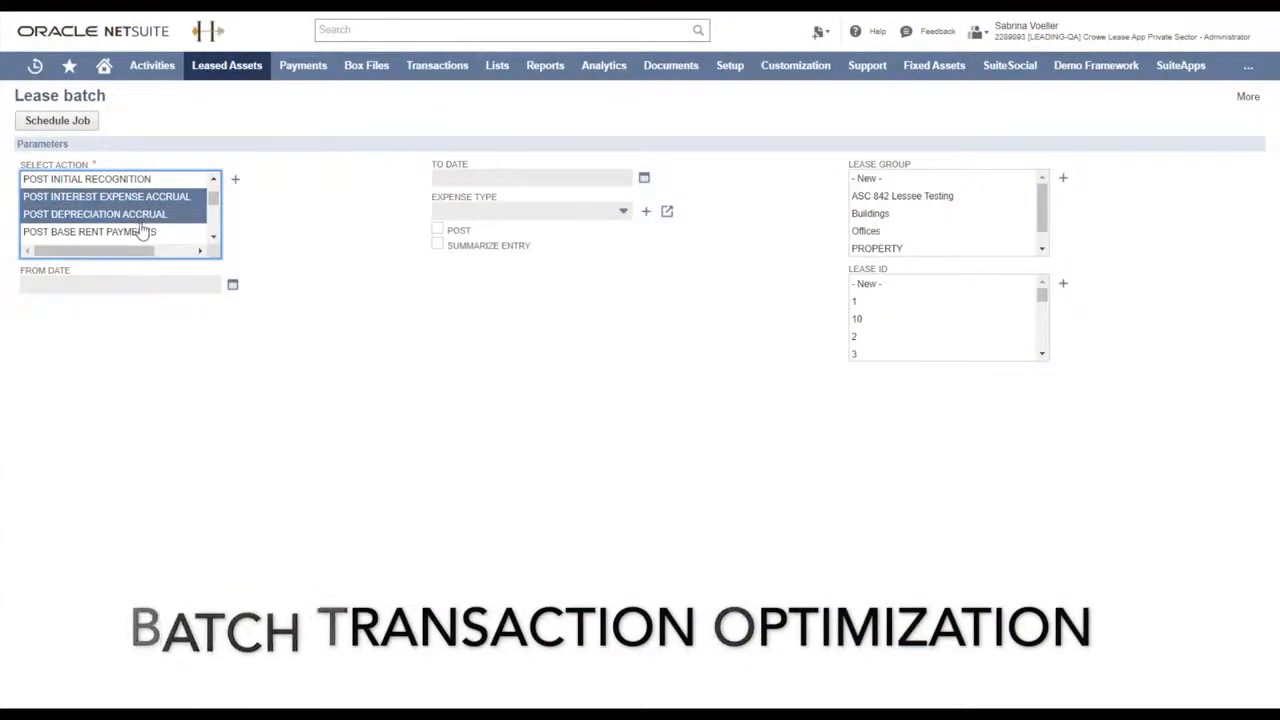
{"action": "left_click", "coordinate": [142, 232], "text": "ctrl"}
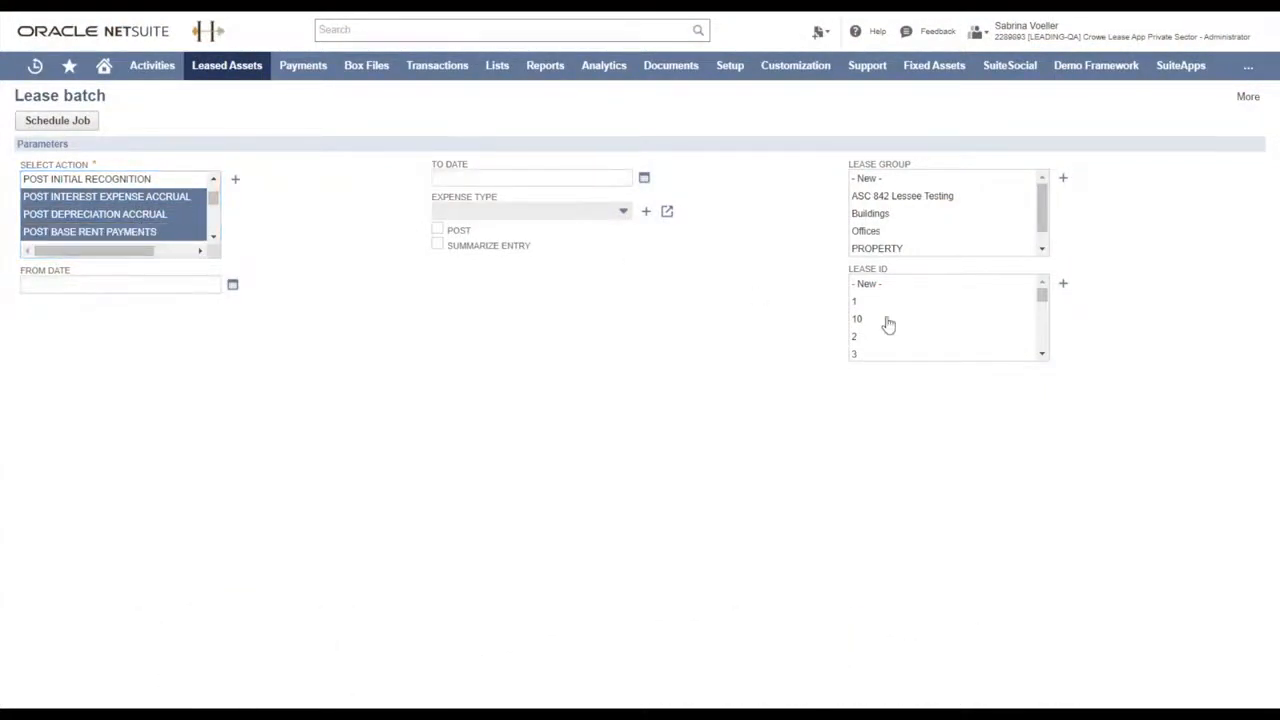
{"action": "scroll", "coordinate": [887, 330], "scroll_direction": "down", "scroll_amount": 2}
{"action": "left_click_drag", "start_coordinate": [886, 304], "coordinate": [886, 366]}
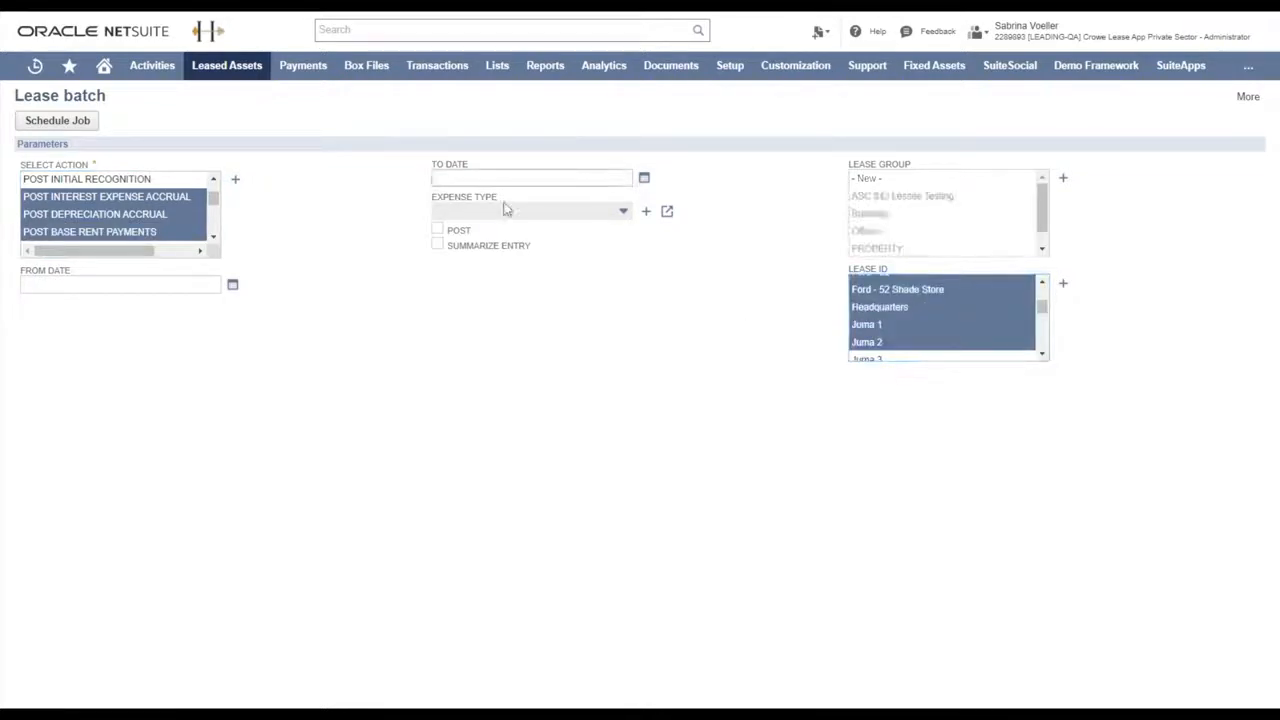
- Set the lease batch period from 1/1/2019 to 12/31/2020 and enable the Post option
{"action": "left_click", "coordinate": [172, 288]}
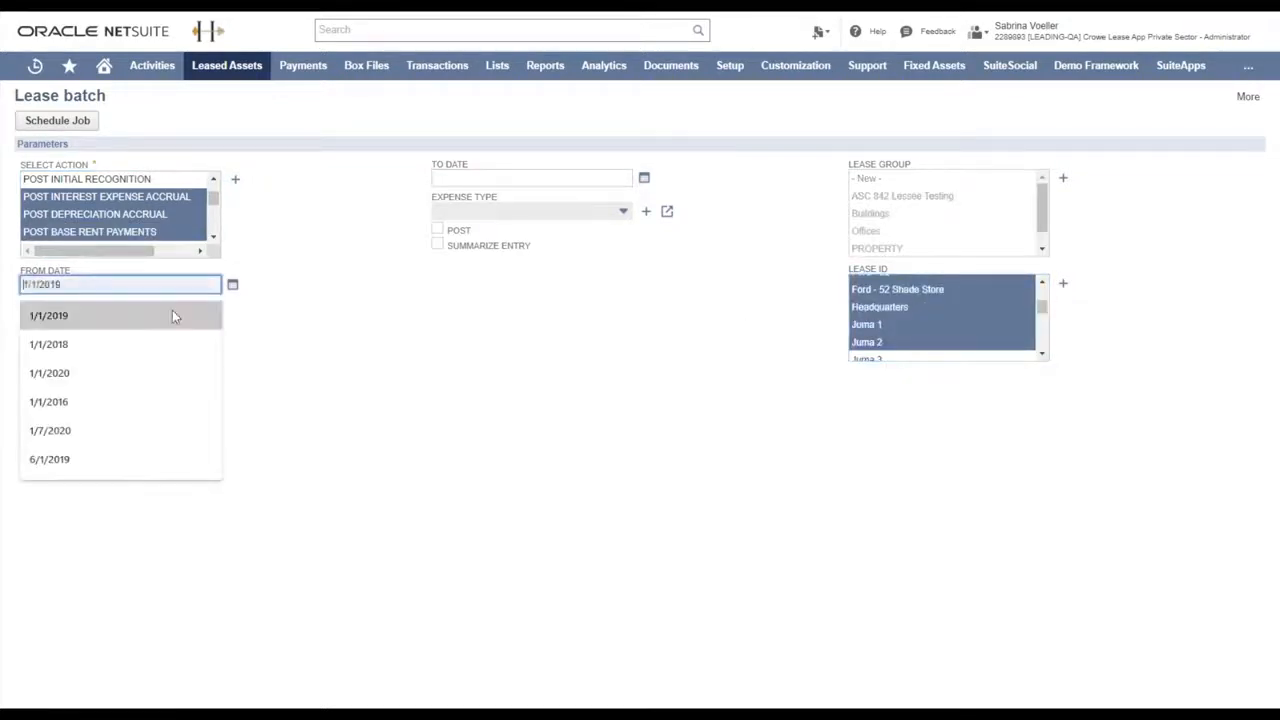
{"action": "left_click", "coordinate": [172, 310]}
{"action": "left_click", "coordinate": [538, 177]}
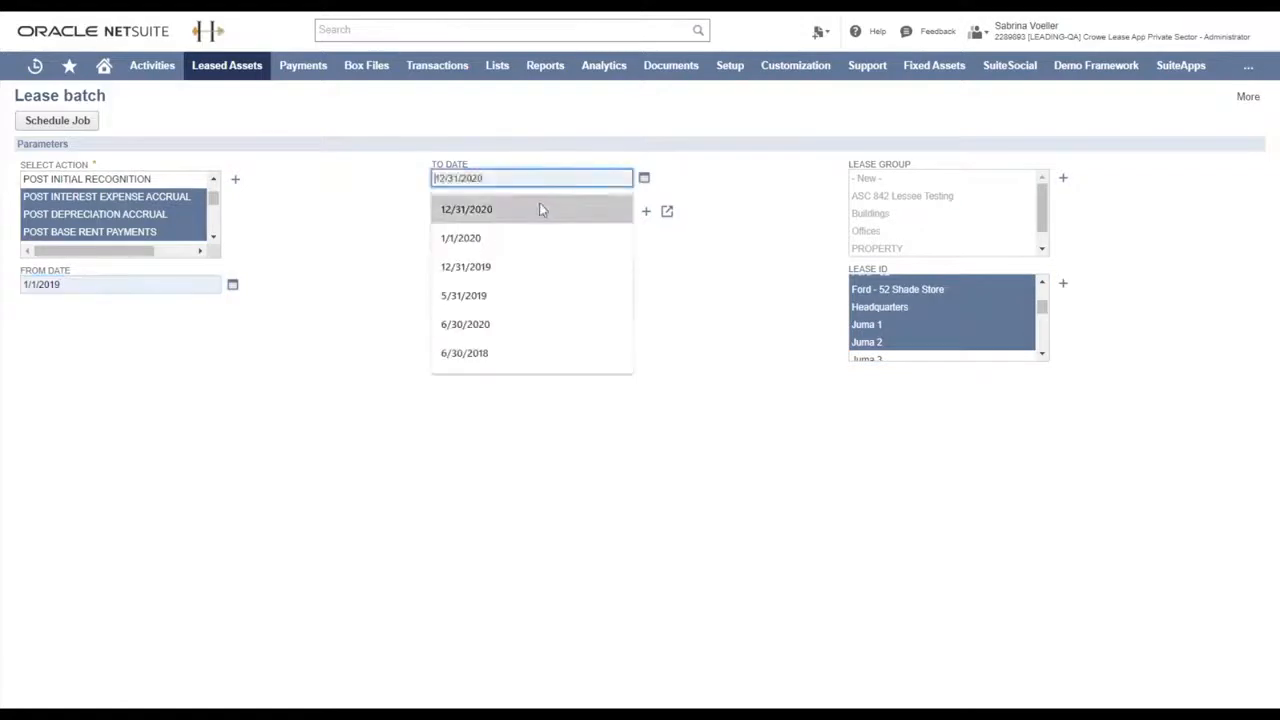
{"action": "left_click", "coordinate": [541, 209]}
{"action": "left_click", "coordinate": [437, 230]}
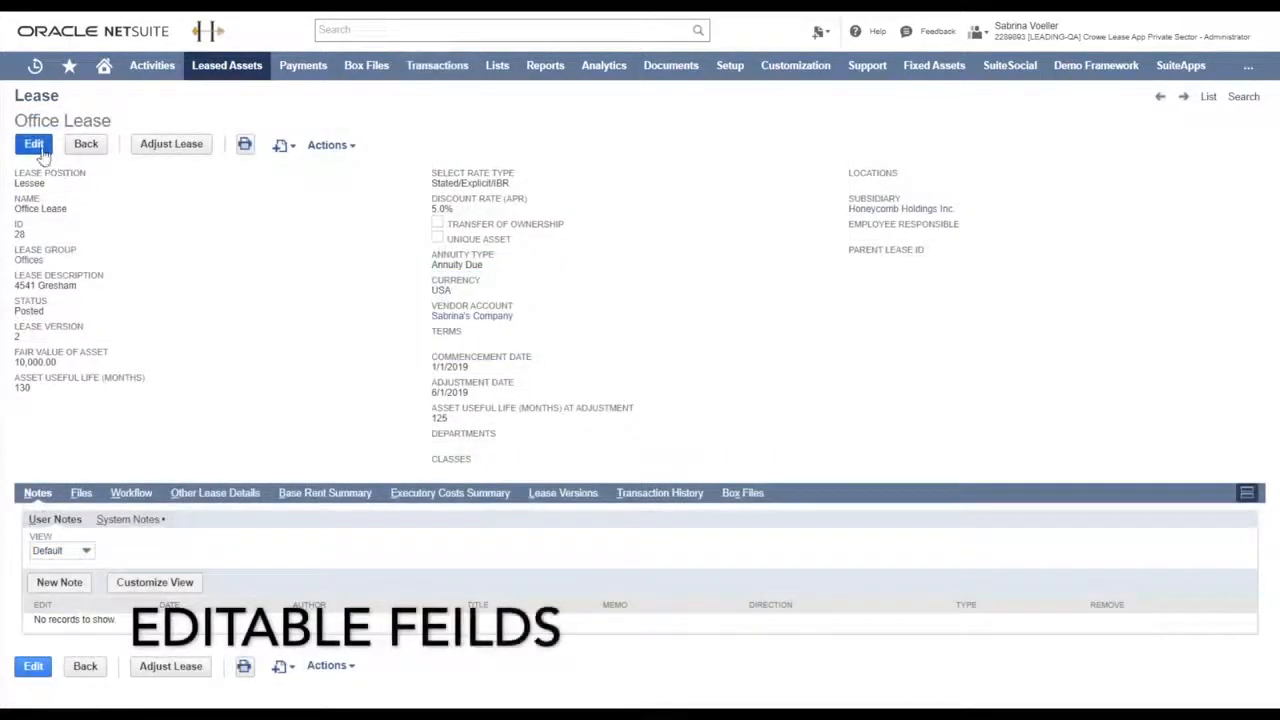
- Open the posted Office Lease record for editing
{"action": "left_click", "coordinate": [40, 149]}
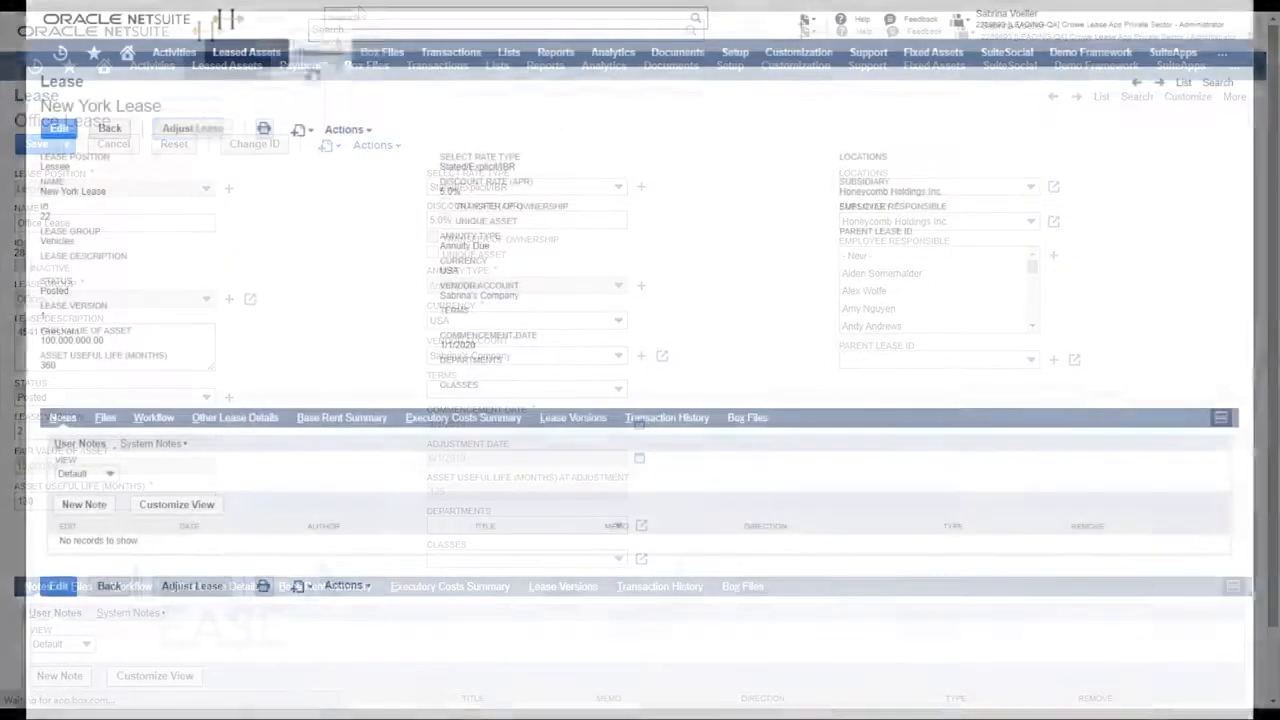
- Start an adjustment of the New York Lease with an adjustment date of 7/1/2020
{"action": "left_click", "coordinate": [722, 48]}
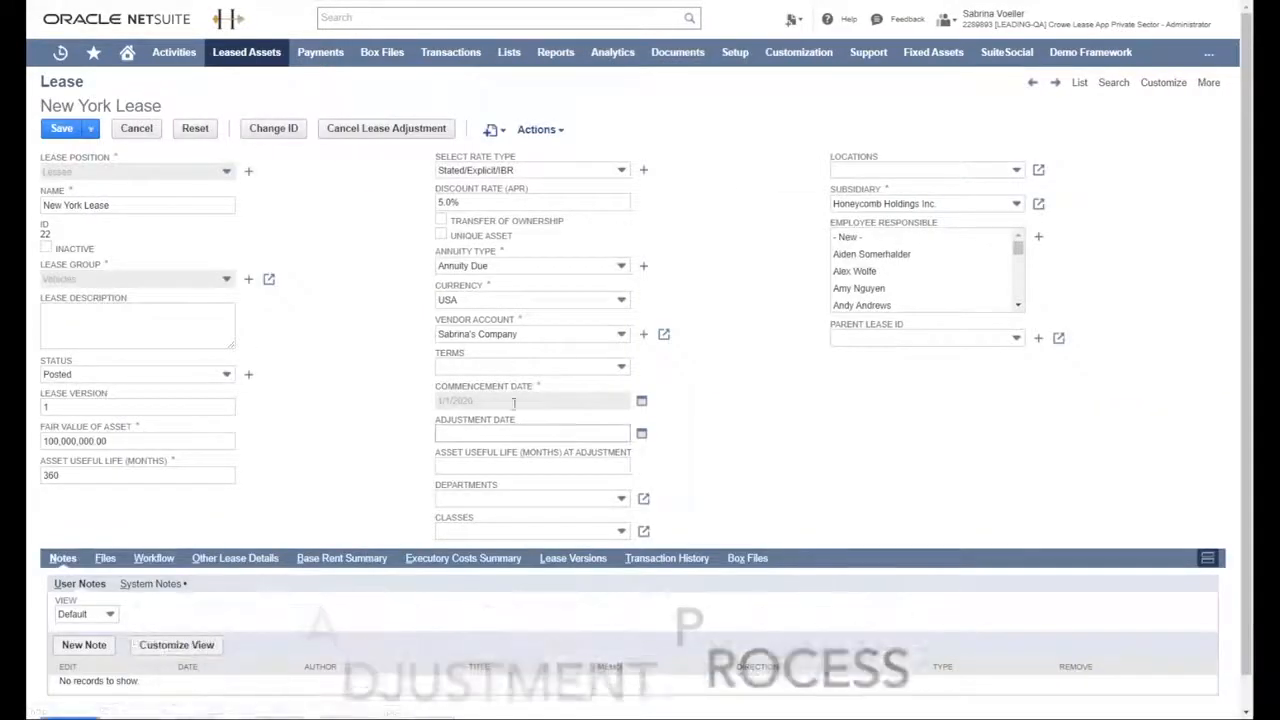
{"action": "left_click", "coordinate": [513, 433]}
{"action": "type", "text": "7/1/2020"}
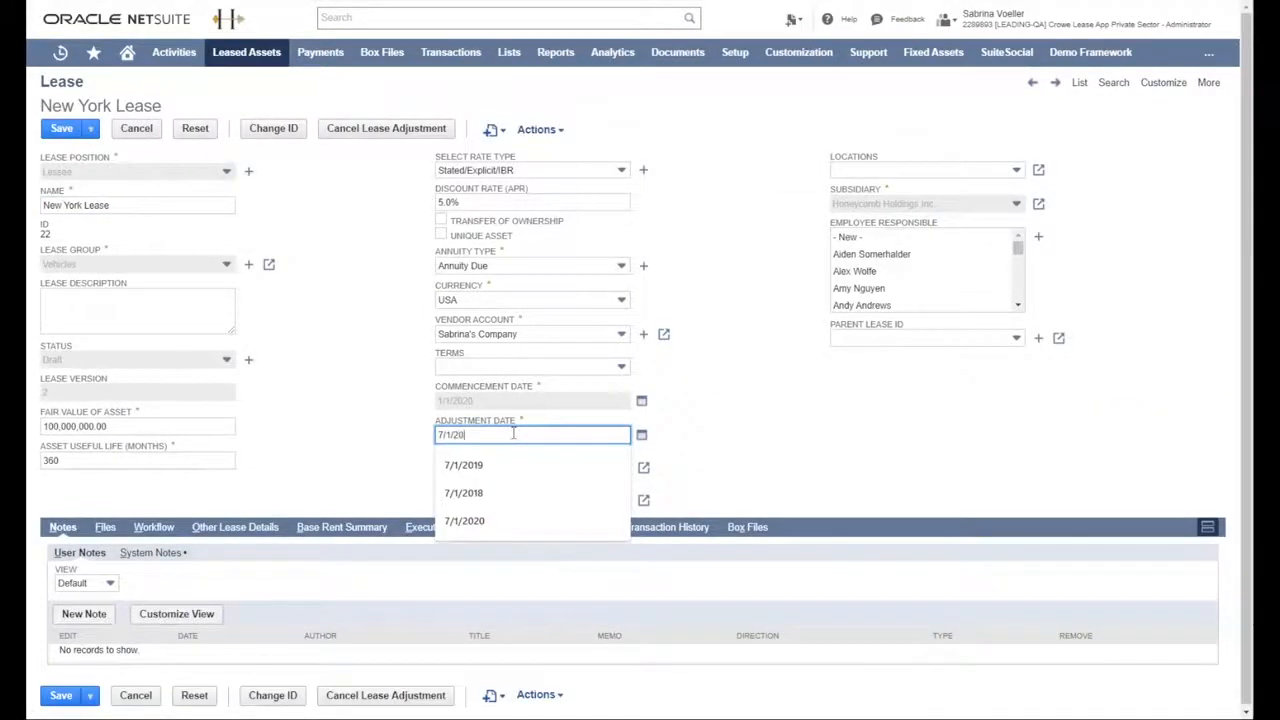
- Replace the New York Lease's base rent line with one from 7/1/2020 for 10 monthly periods and a base payment of 2000
{"action": "left_click", "coordinate": [360, 532]}
{"action": "left_click", "coordinate": [155, 603]}
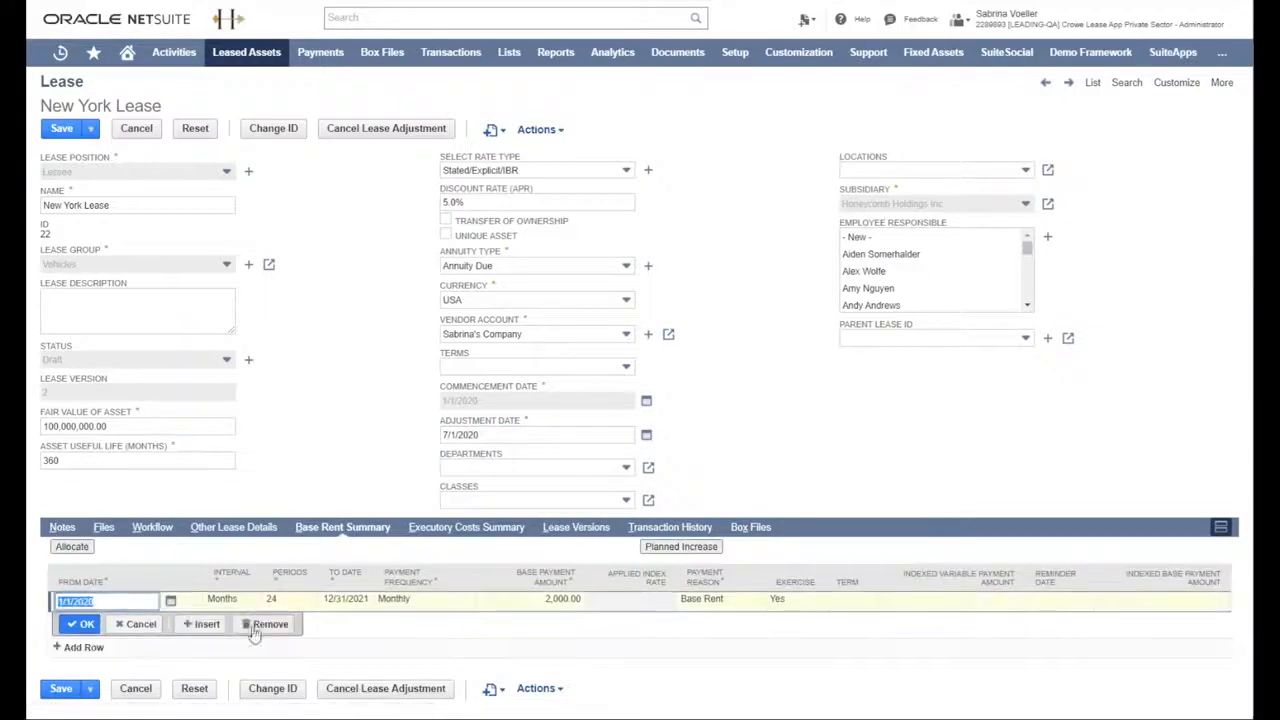
{"action": "left_click", "coordinate": [254, 625]}
{"action": "left_click", "coordinate": [129, 601]}
{"action": "type", "text": "7"}
{"action": "left_click", "coordinate": [294, 603]}
{"action": "type", "text": "10"}
{"action": "left_click", "coordinate": [513, 602]}
{"action": "type", "text": "2000"}
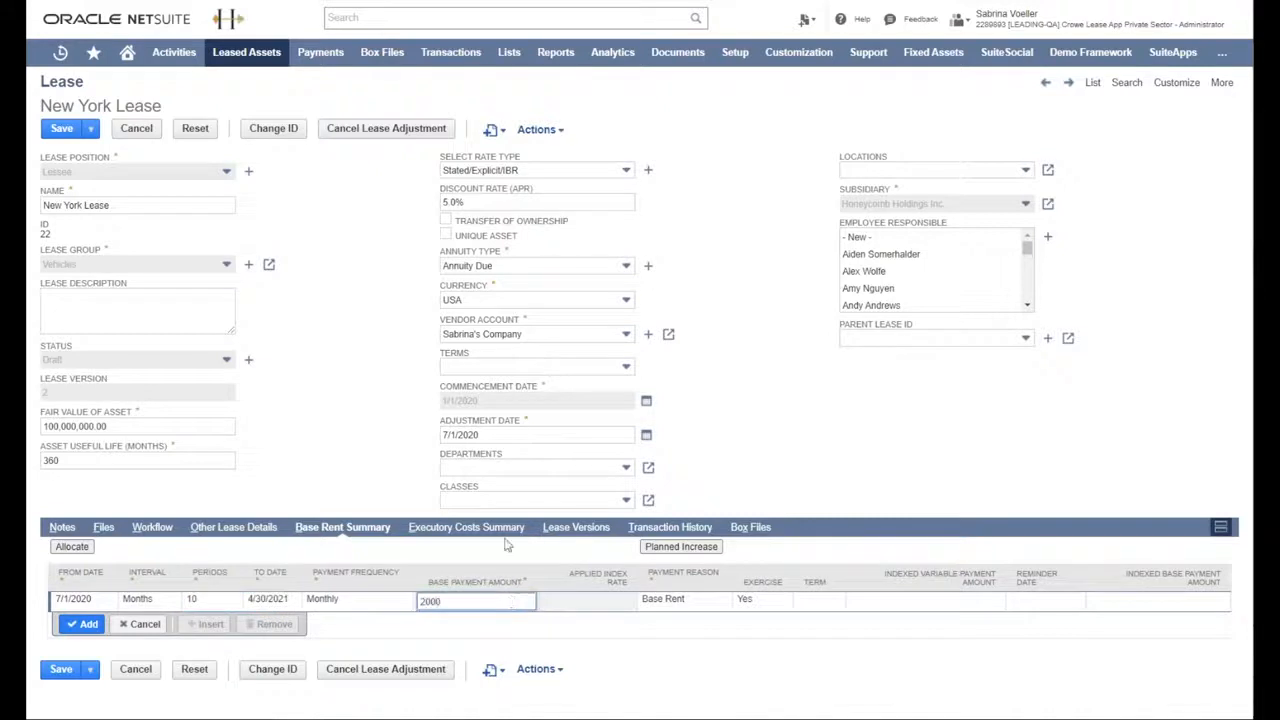
- Replace the existing executory cost line with a Cleaning expense starting 7/1/2020 for 10 monthly periods
{"action": "left_click", "coordinate": [444, 535]}
{"action": "left_click", "coordinate": [268, 552]}
{"action": "left_click", "coordinate": [110, 622]}
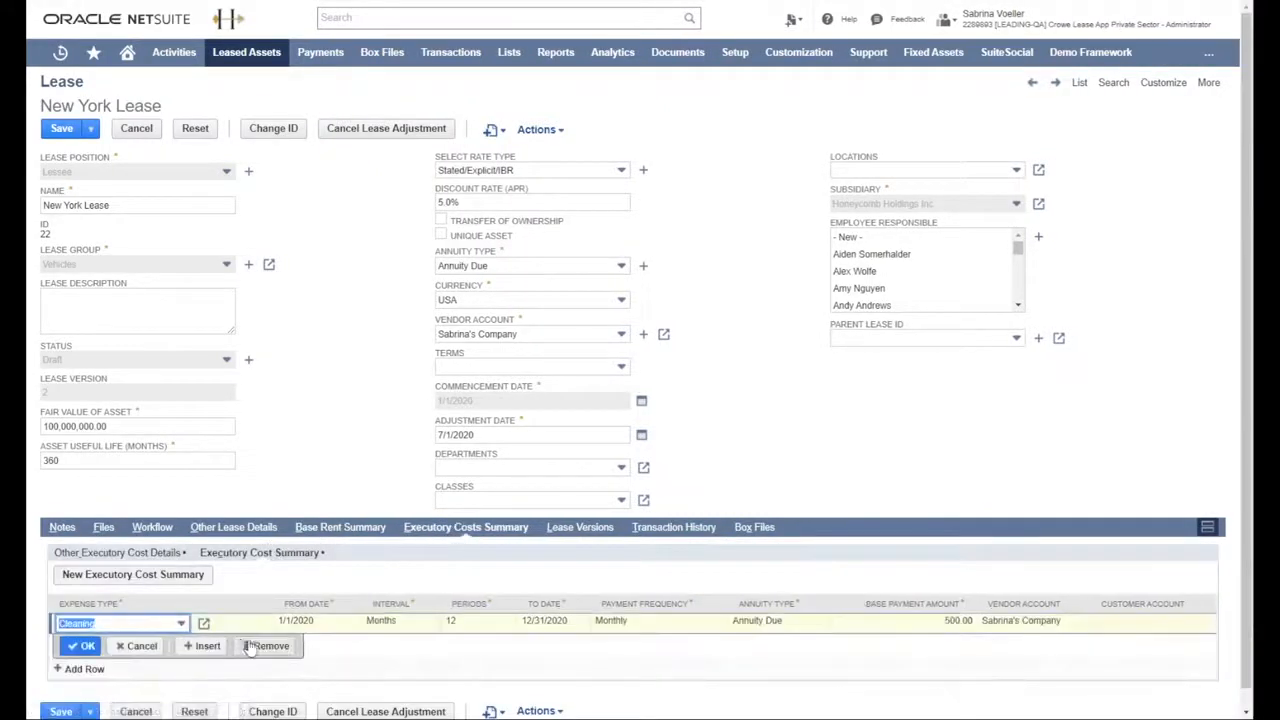
{"action": "left_click", "coordinate": [105, 622]}
{"action": "left_click", "coordinate": [80, 674]}
{"action": "key", "text": "Tab"}
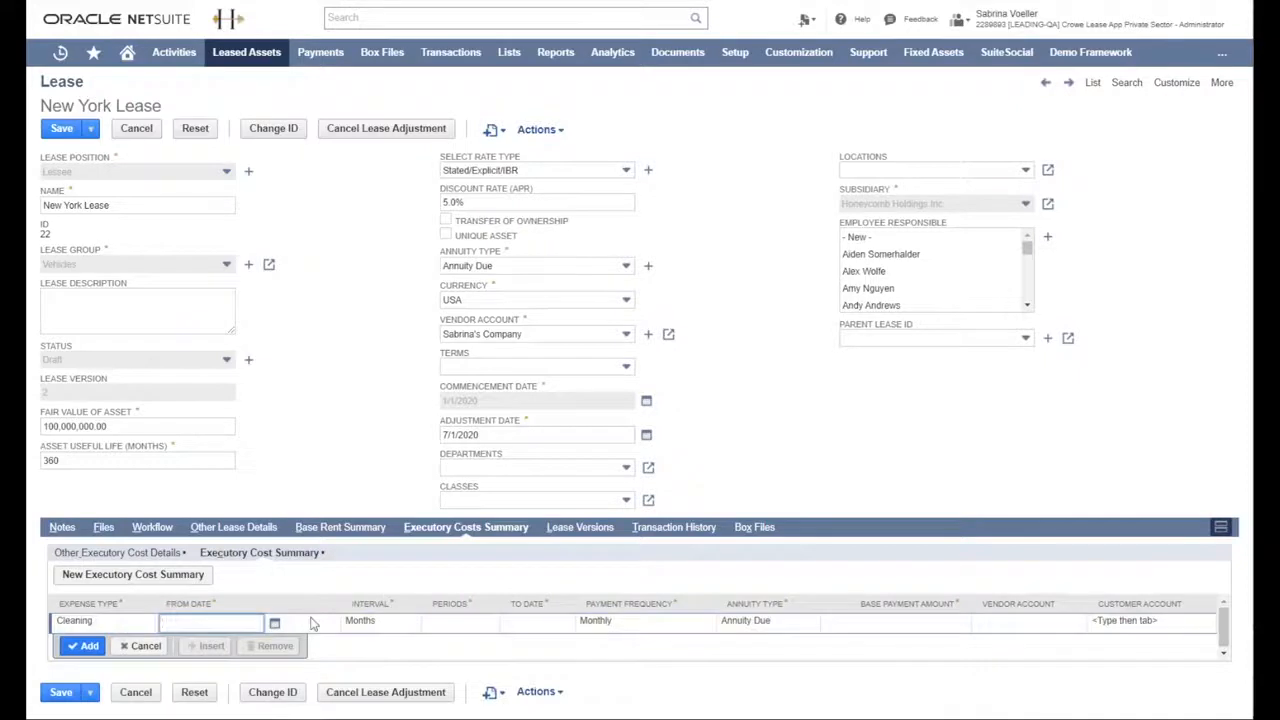
{"action": "left_click", "coordinate": [492, 622]}
{"action": "type", "text": "10"}
- Give the Cleaning expense a base payment of 300.00 and vendor account Sabrina's Company, and save the lease adjustment
{"action": "left_click", "coordinate": [873, 621]}
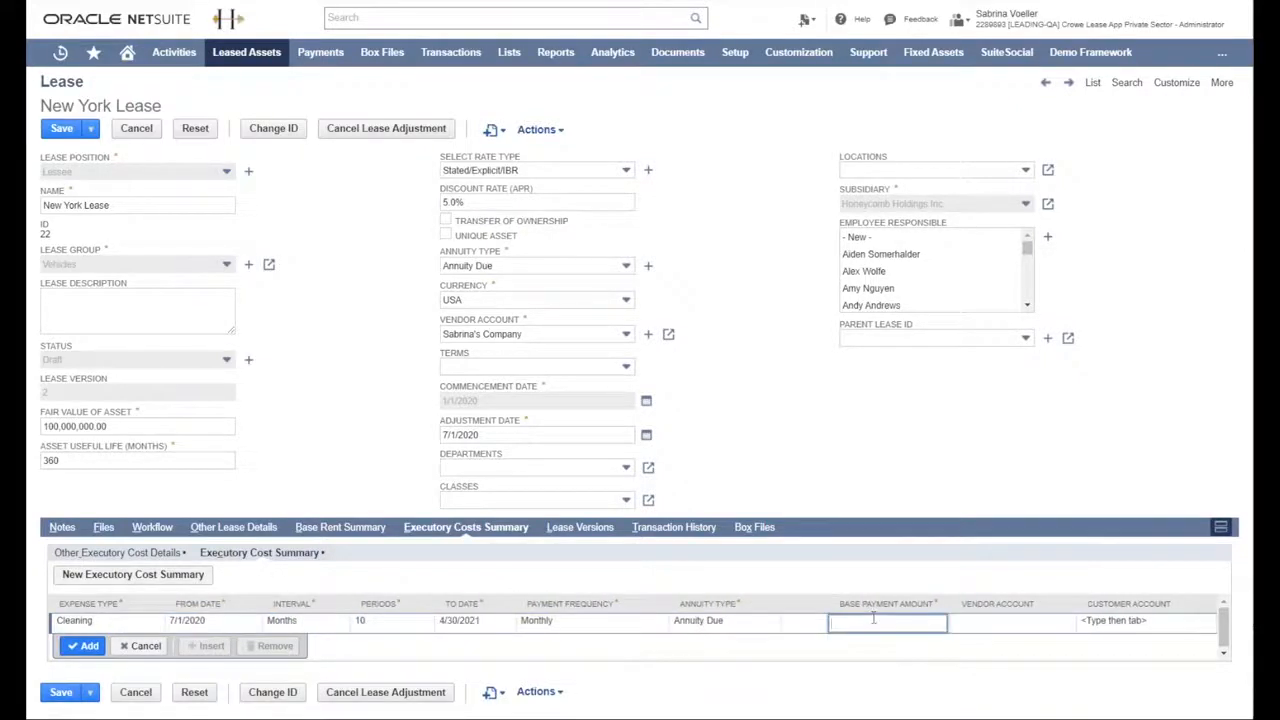
{"action": "key", "text": "Tab"}
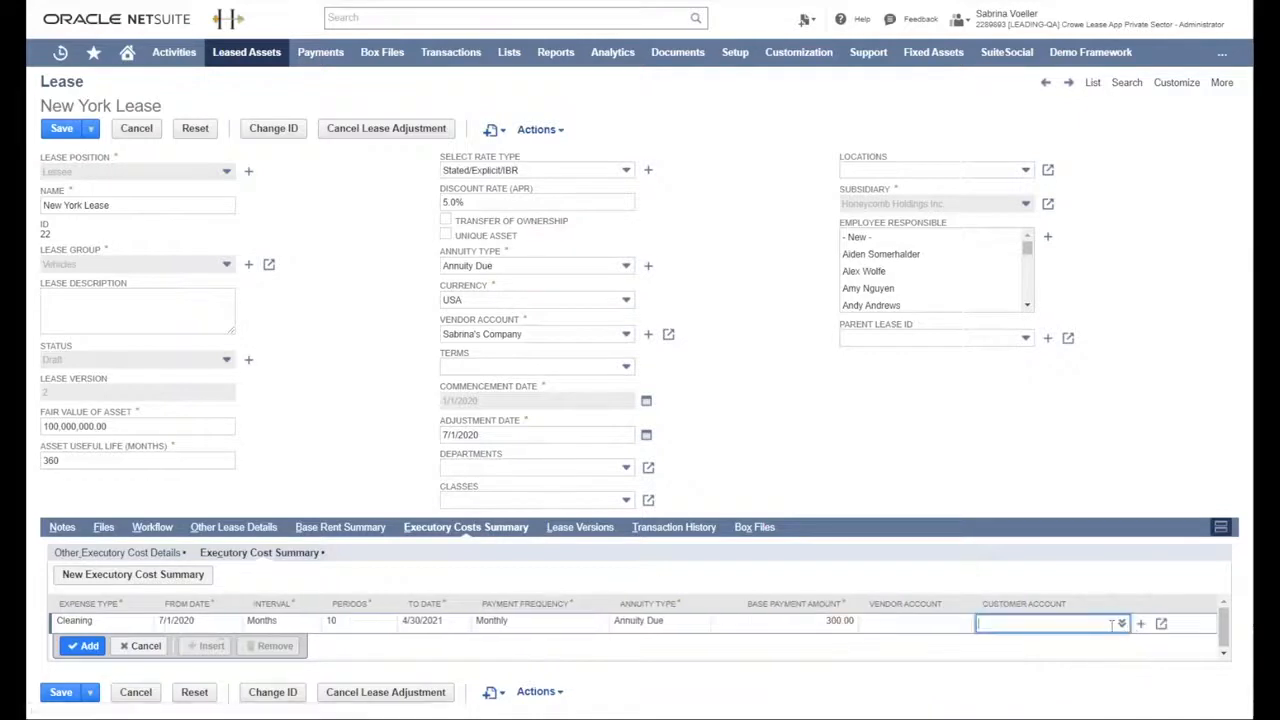
{"action": "left_click", "coordinate": [941, 625]}
{"action": "type", "text": "s Company"}
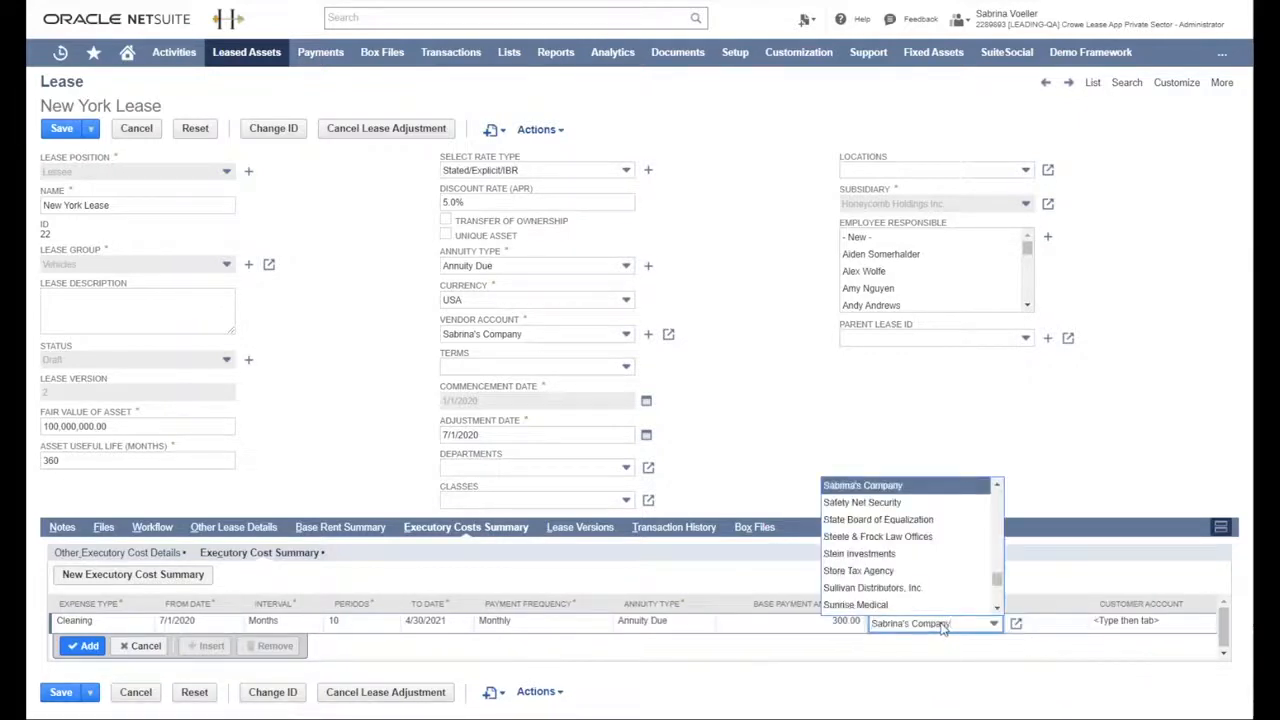
{"action": "left_click", "coordinate": [925, 501]}
{"action": "left_click", "coordinate": [45, 697]}
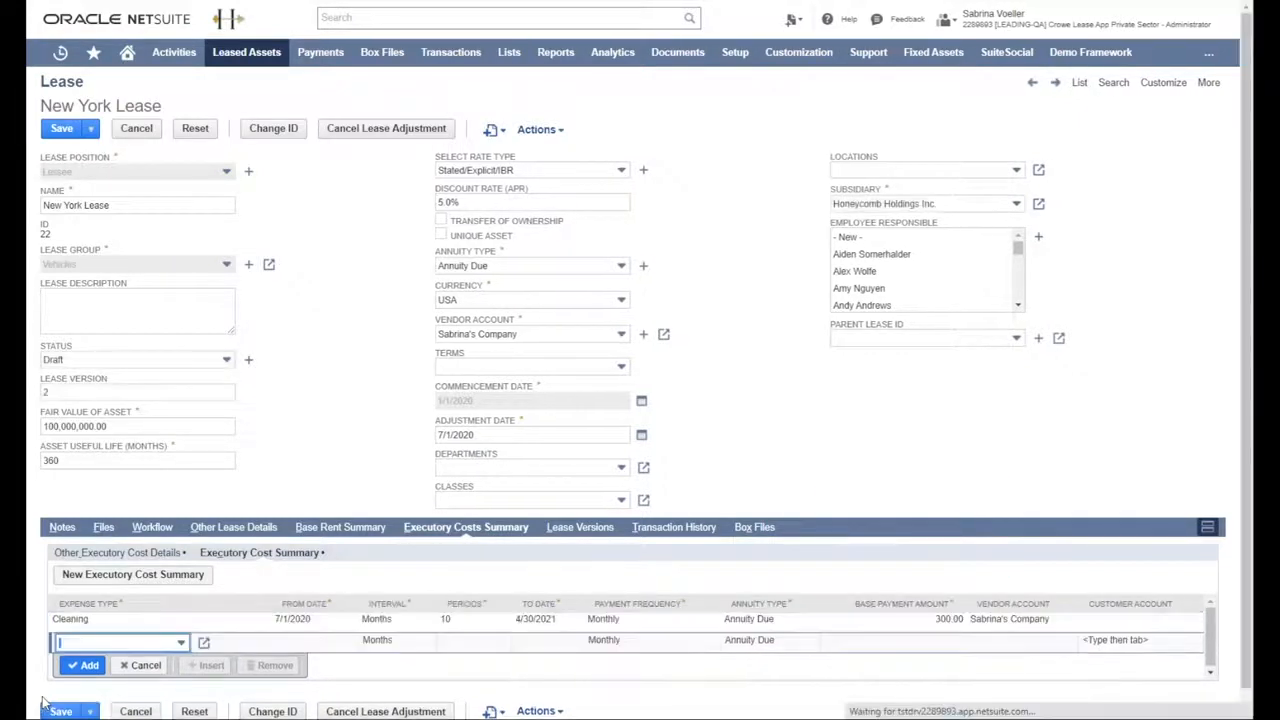